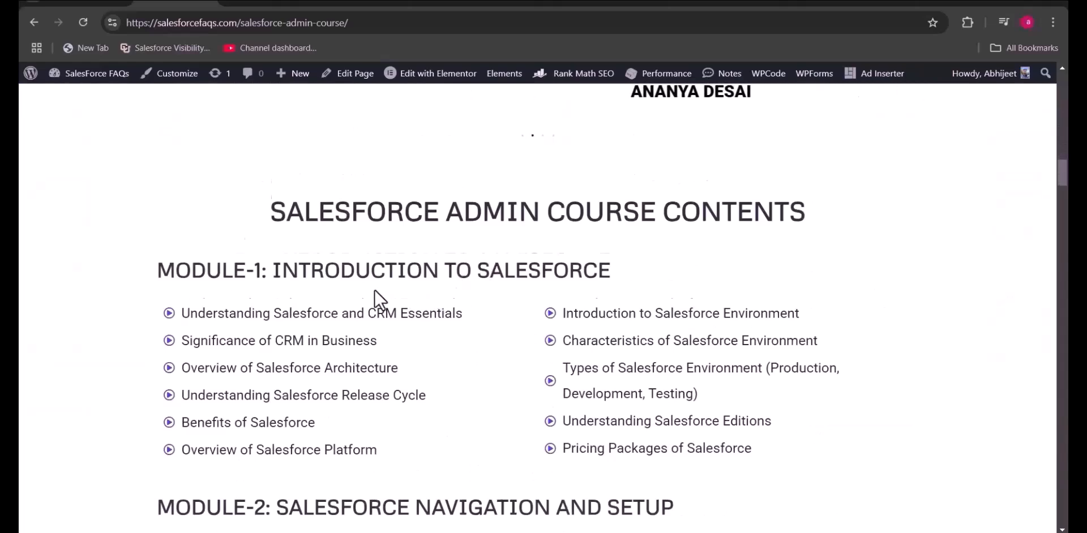
# Step: Review the Salesforce Admin course page, from the module contents through to the purchase offer
pyautogui.scroll(-4, 375, 289)
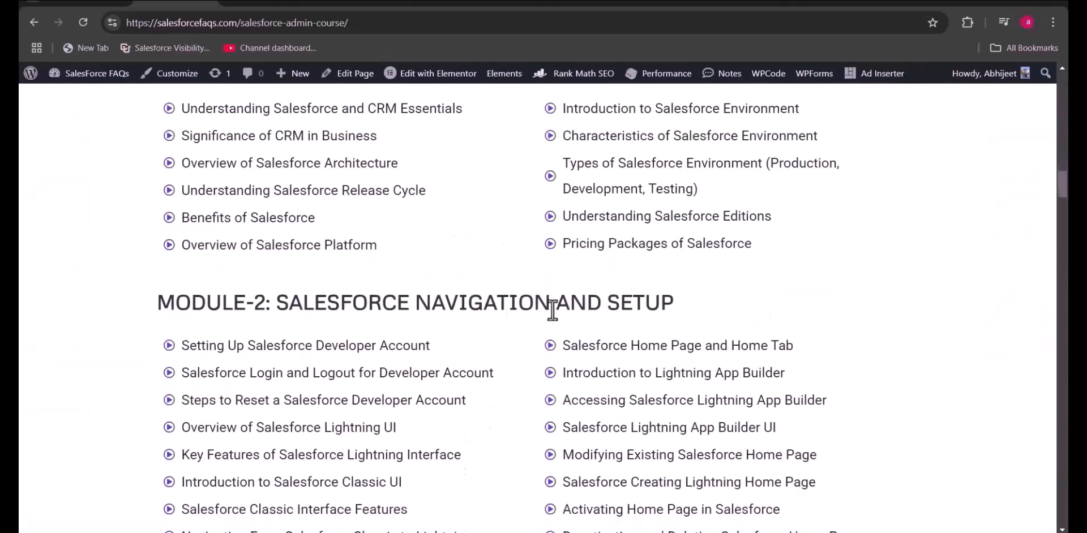
pyautogui.scroll(-3, 543, 289)
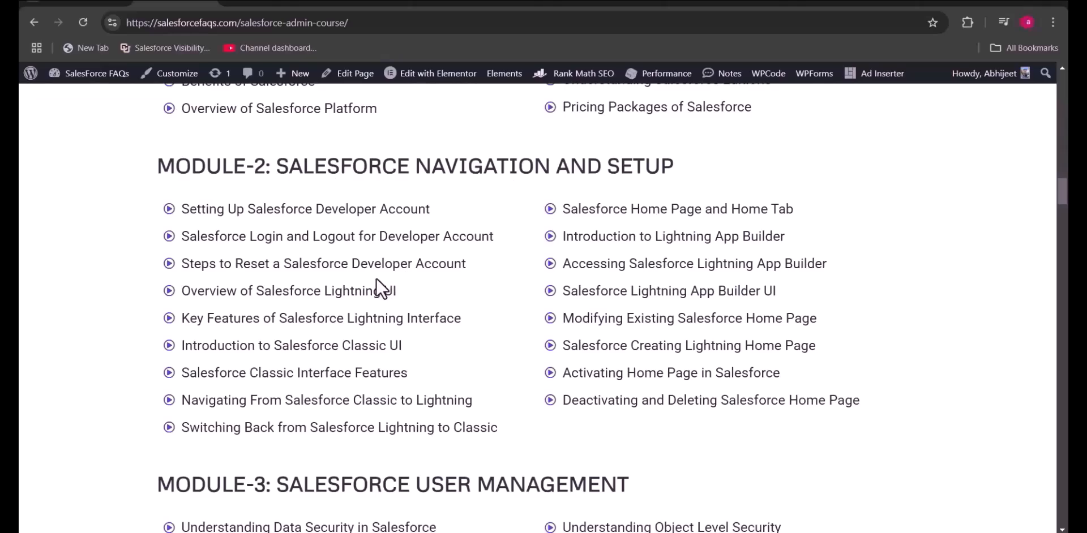
pyautogui.scroll(-20, 377, 279)
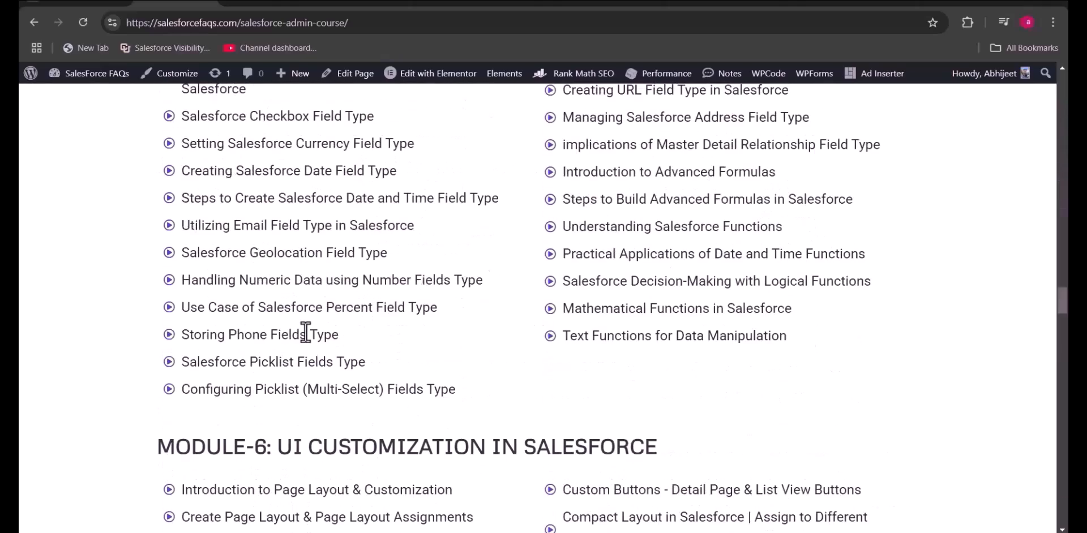
pyautogui.scroll(-20, 306, 333)
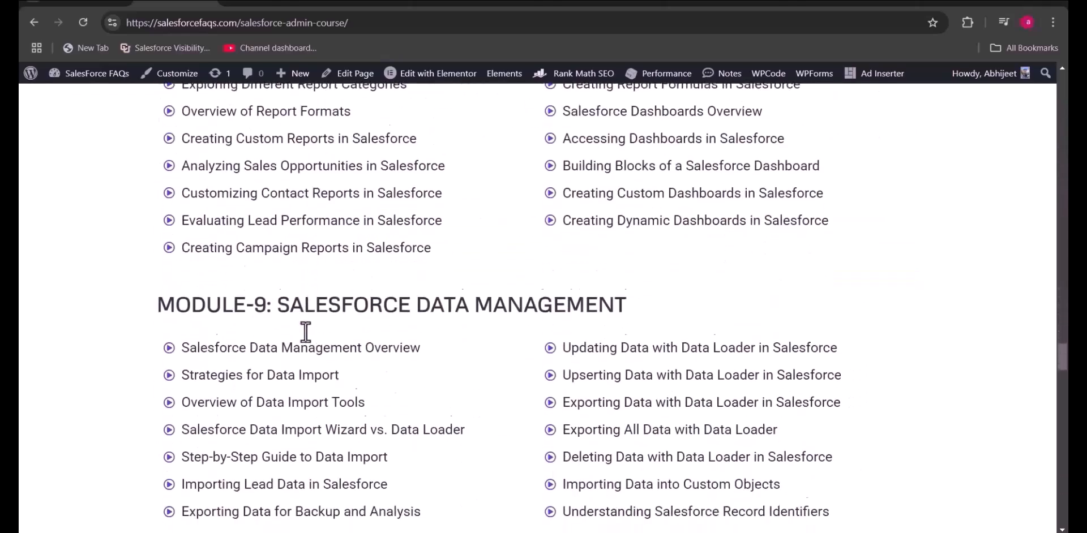
pyautogui.scroll(-4, 305, 332)
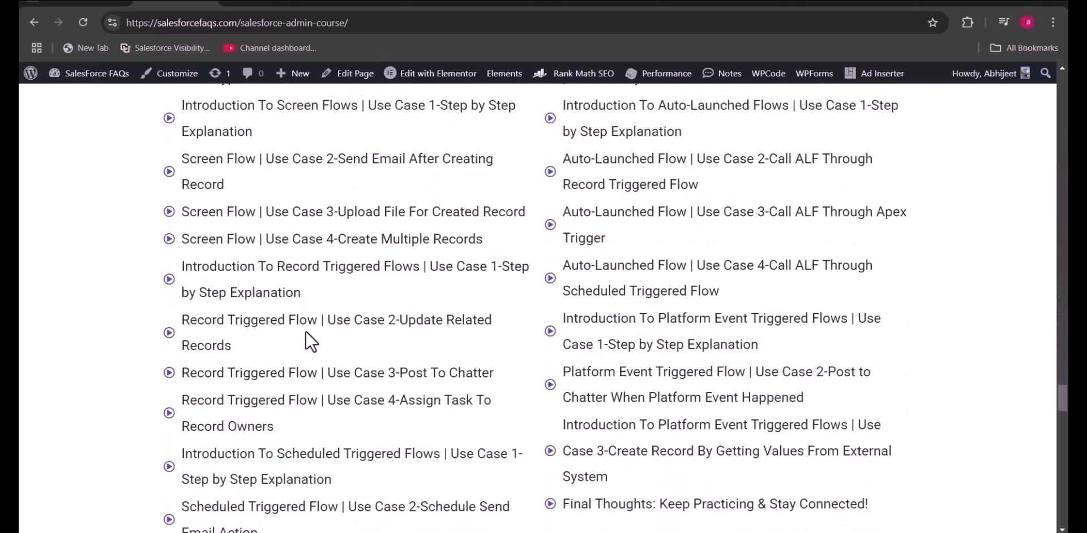
pyautogui.scroll(-7, 305, 333)
pyautogui.scroll(3, 306, 333)
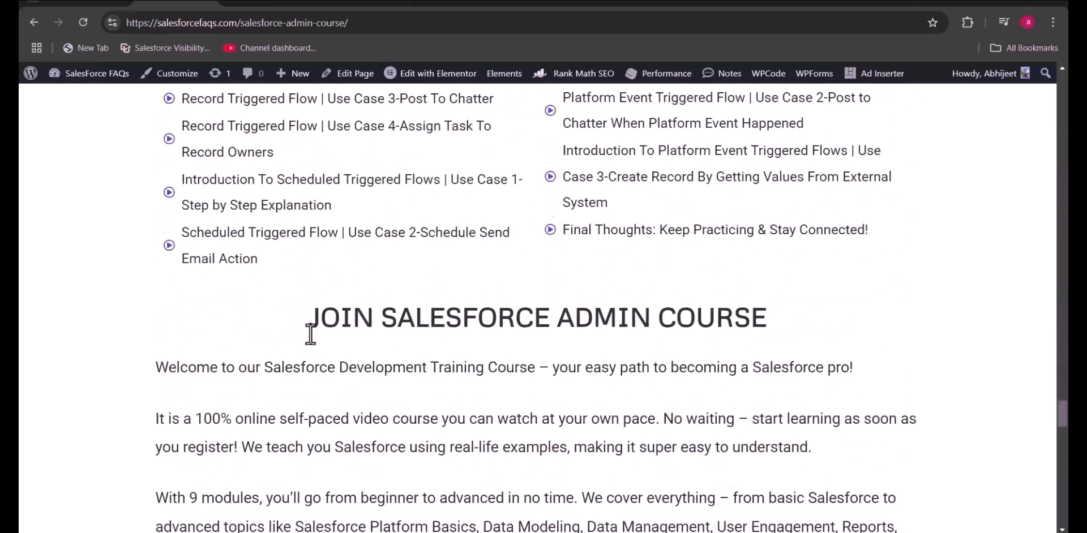
pyautogui.scroll(-7, 304, 330)
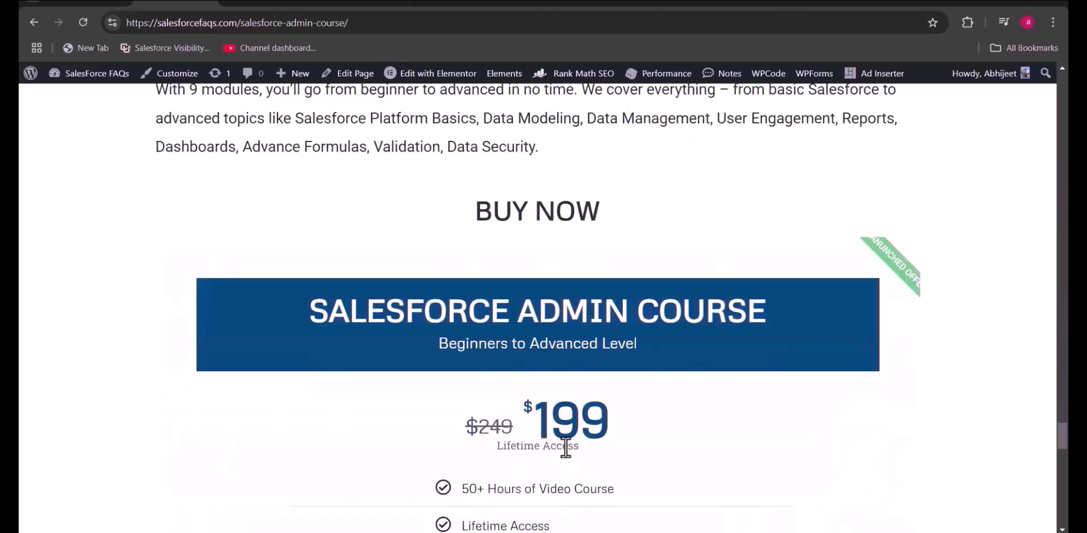
pyautogui.scroll(-2, 573, 484)
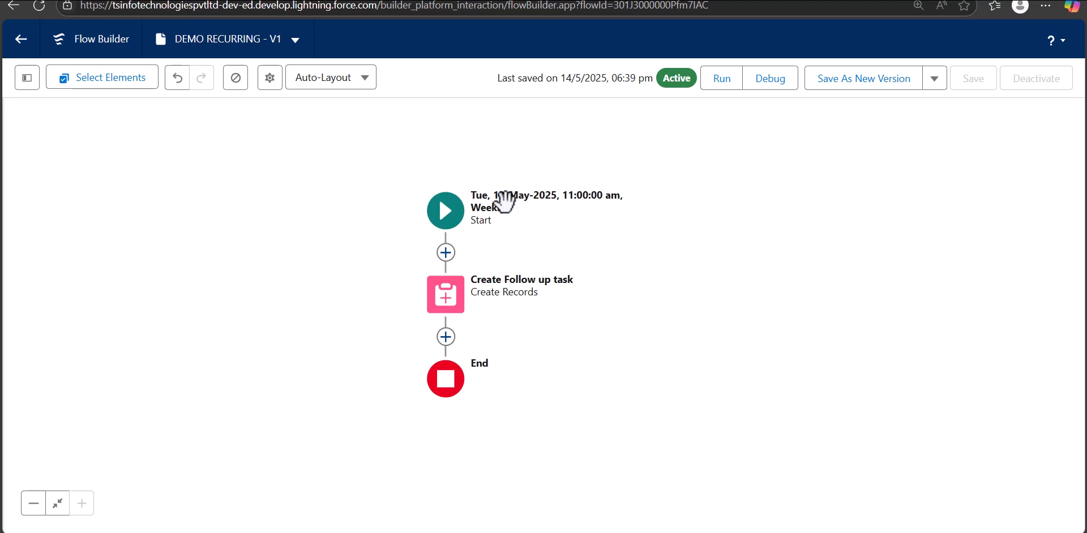
# Step: Inspect the Create Follow up task element in the DEMO RECURRING flow, examining its object and field values
pyautogui.scroll(-1, 463, 264)
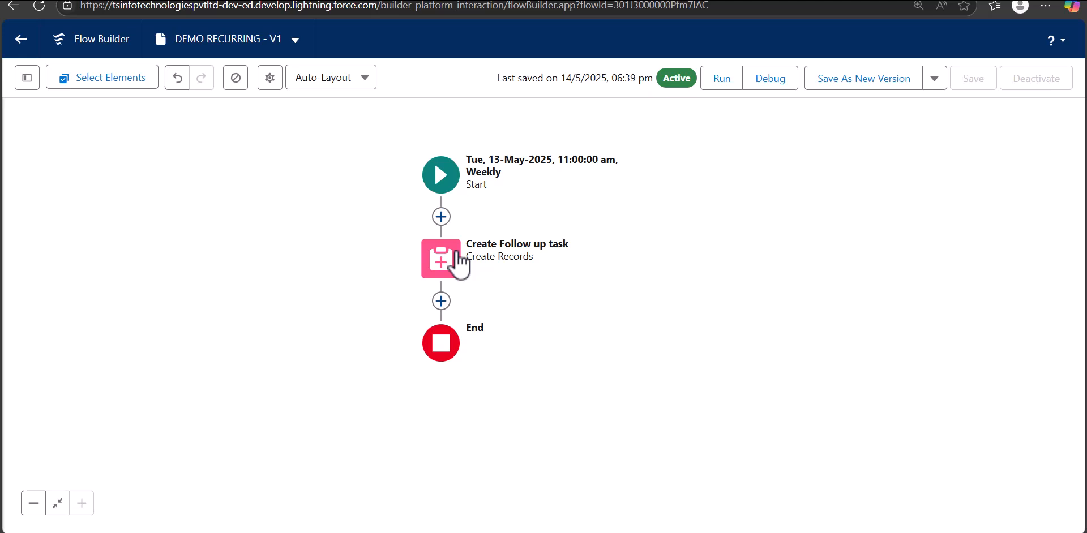
pyautogui.click(459, 263)
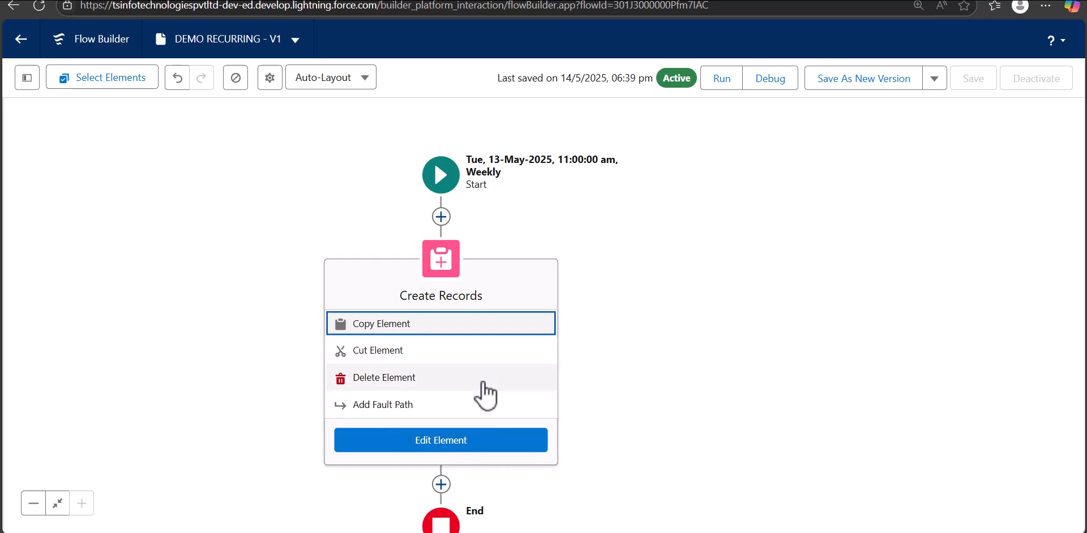
pyautogui.click(452, 437)
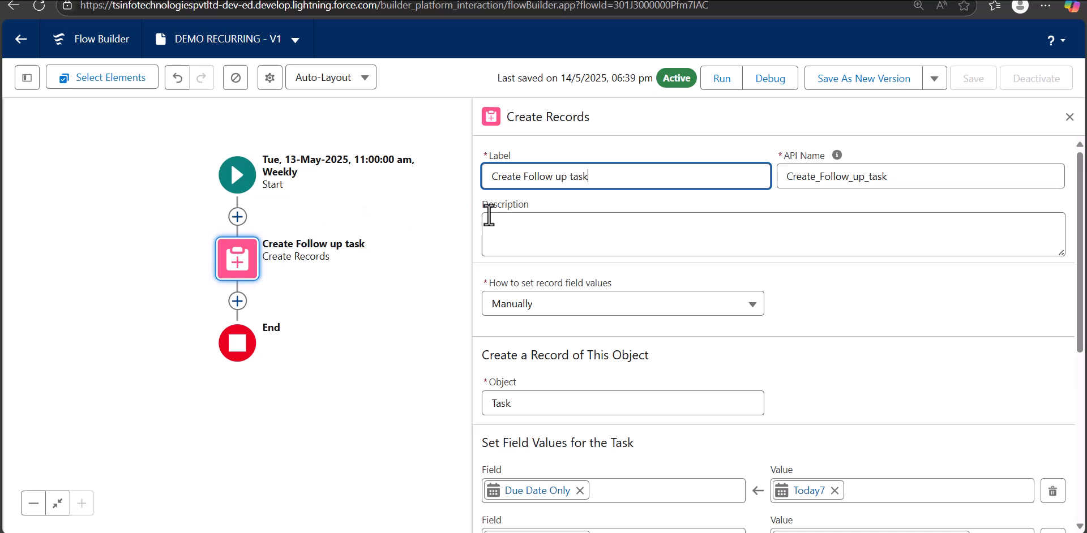
pyautogui.scroll(-3, 657, 176)
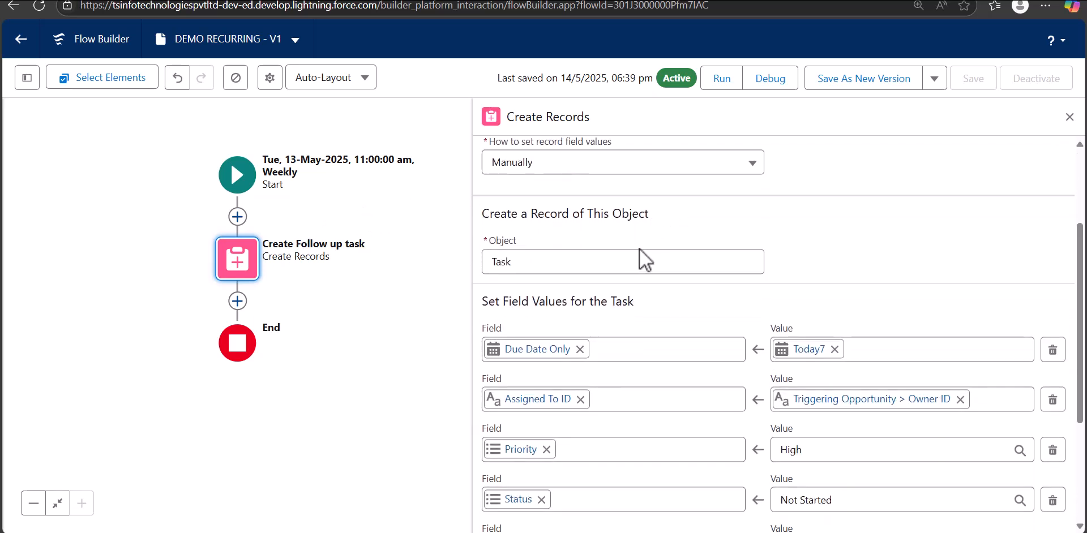
pyautogui.scroll(-3, 616, 249)
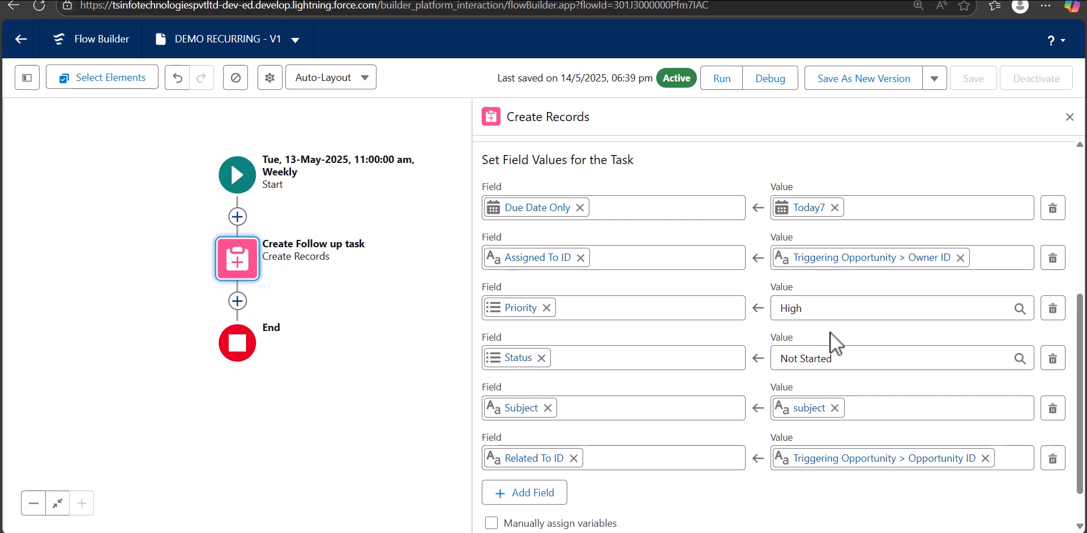
pyautogui.scroll(-1, 764, 351)
pyautogui.scroll(3, 647, 357)
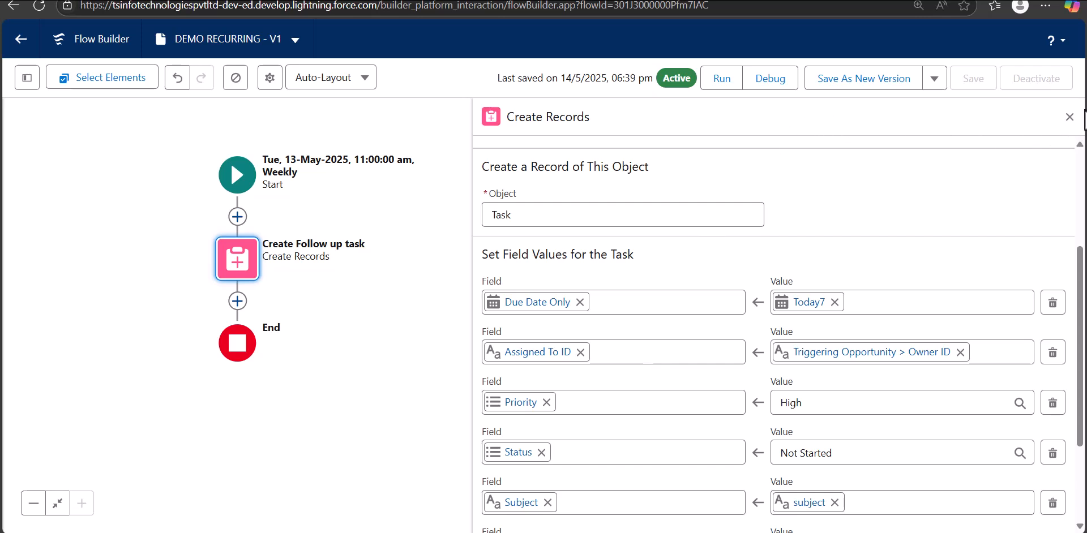
pyautogui.click(1069, 116)
# Step: Leave the DEMO RECURRING flow without saving and open the Flows page in Setup
pyautogui.click(21, 38)
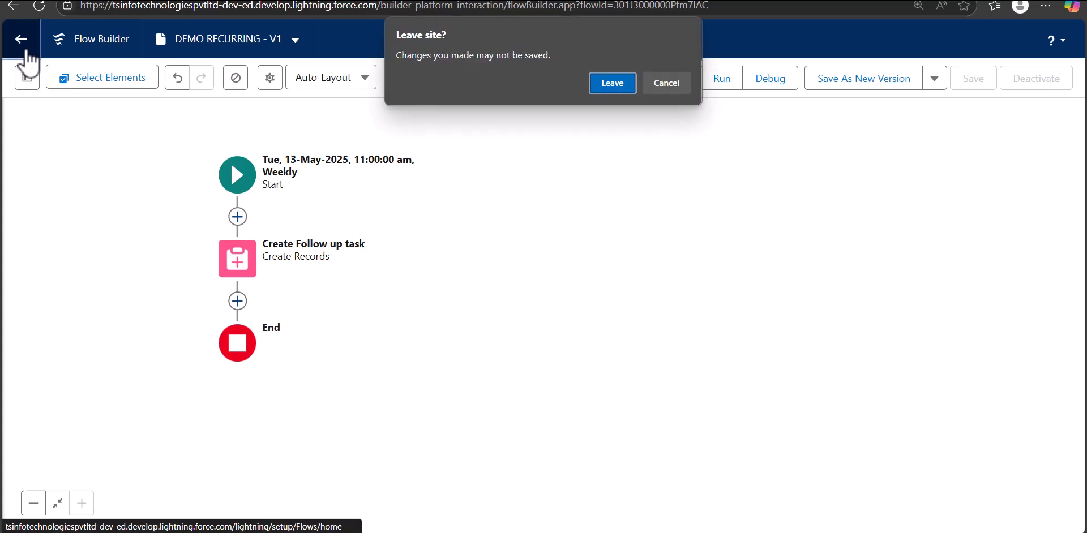
pyautogui.press('Return')
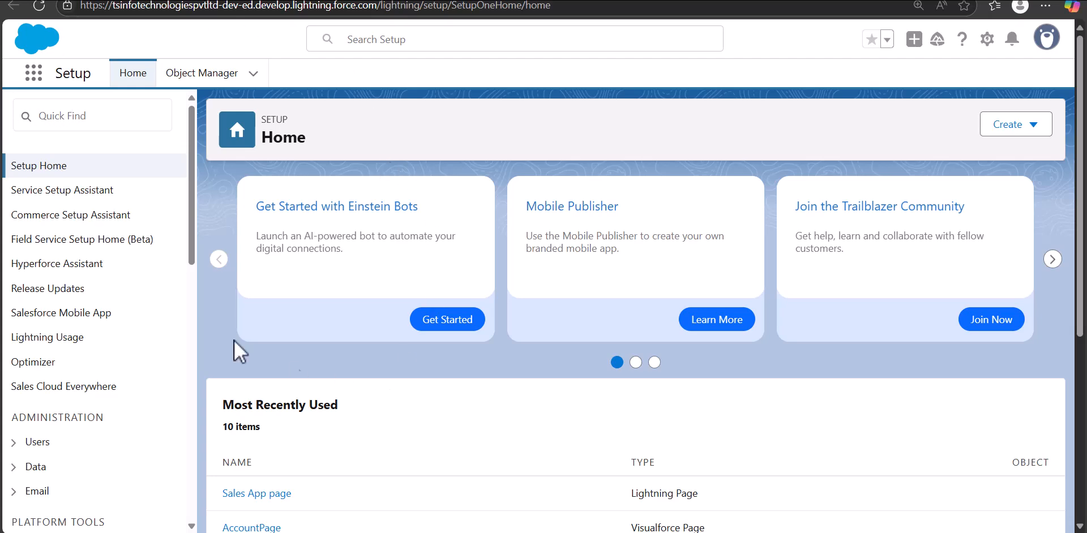
pyautogui.click(49, 117)
pyautogui.write('FLOWS')
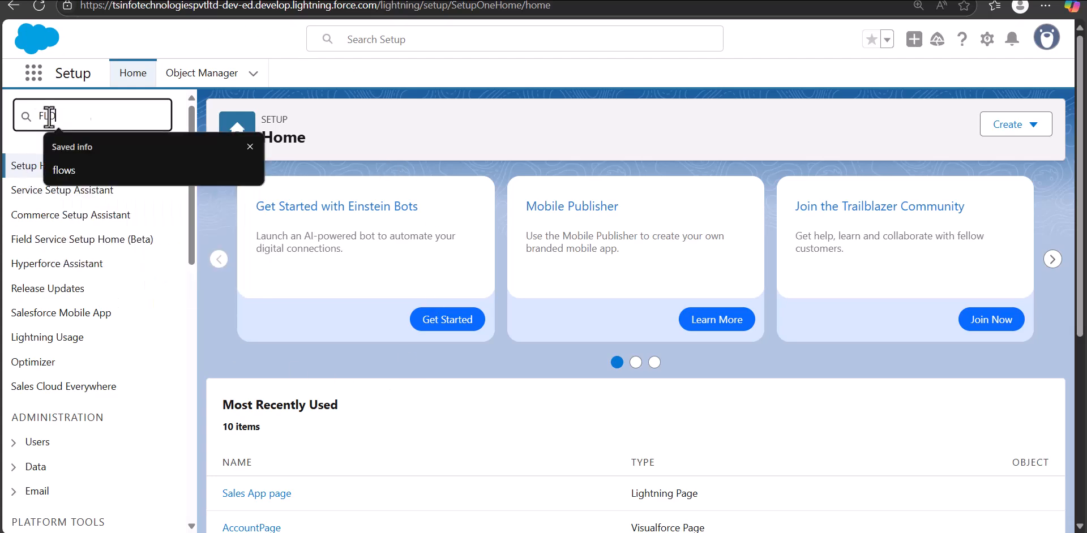
pyautogui.press('Return')
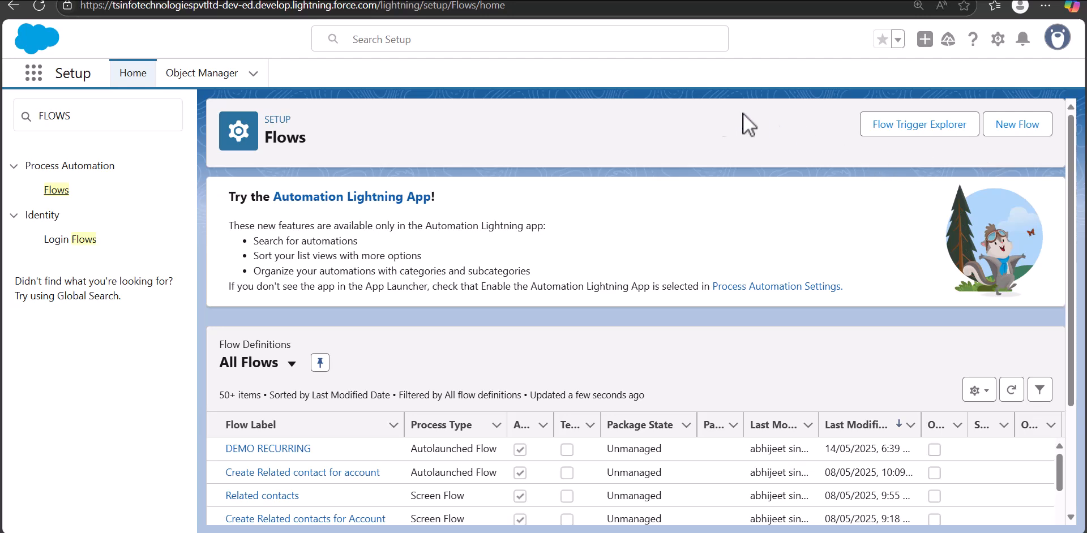
# Step: Create a new flow from scratch using the Schedule-Triggered Flow type
pyautogui.click(1018, 128)
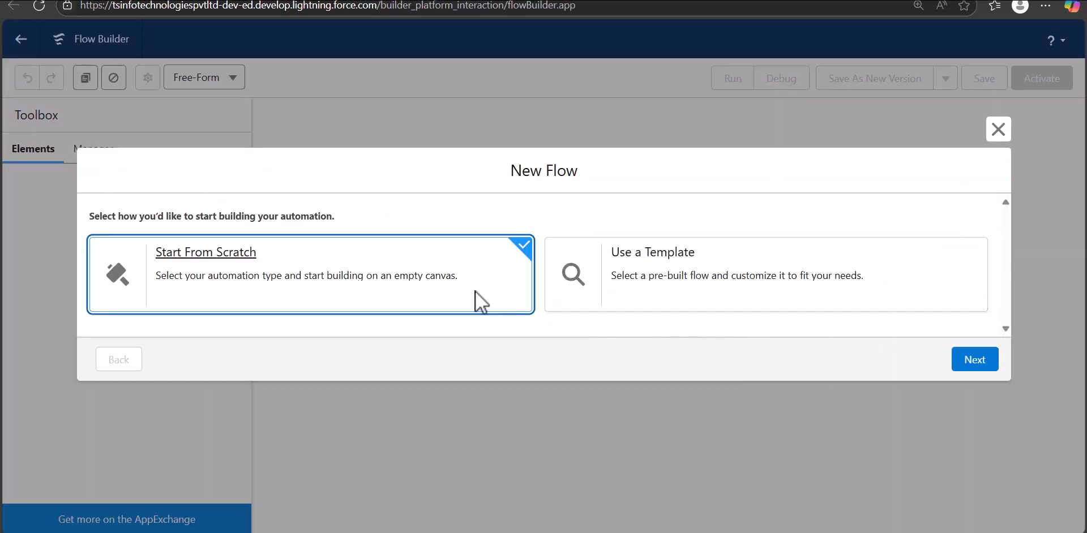
pyautogui.click(951, 352)
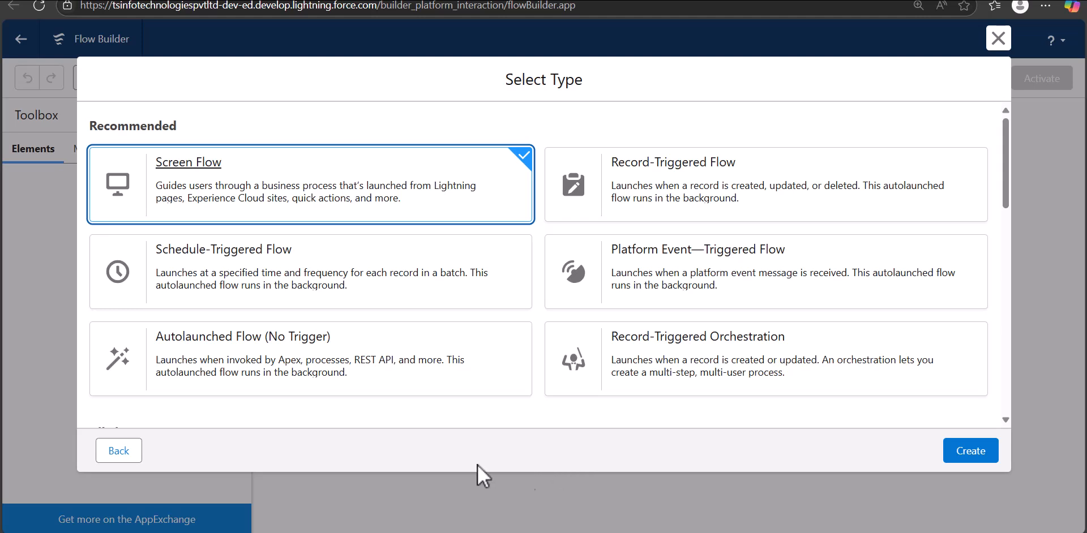
pyautogui.click(386, 303)
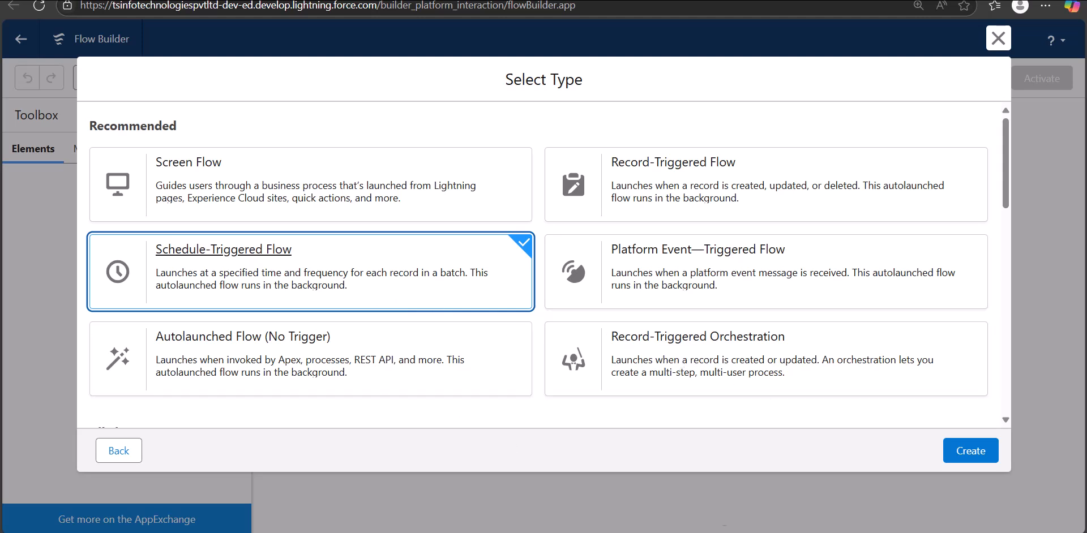
pyautogui.click(970, 451)
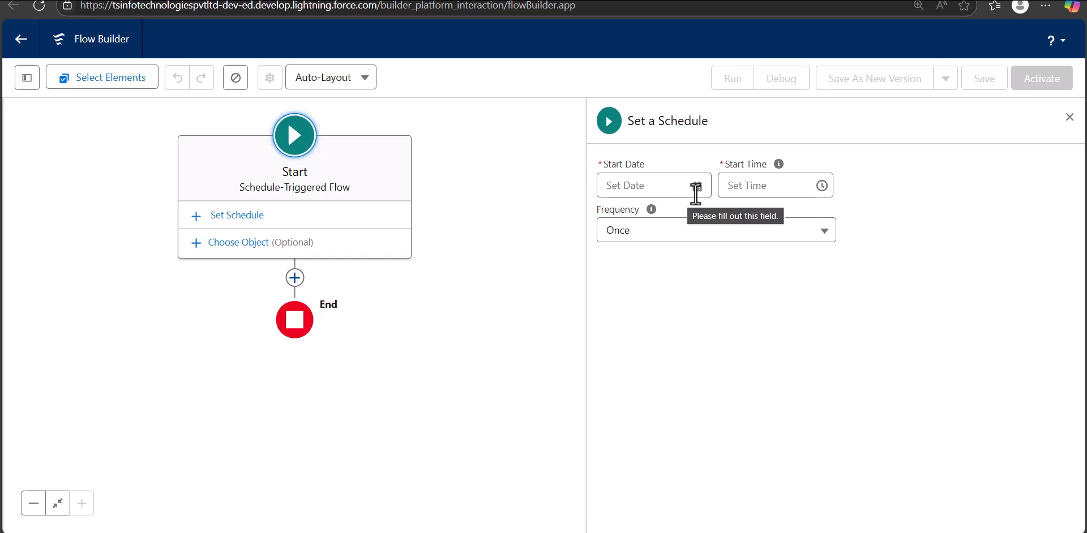
# Step: Schedule the flow to start on 15-May-2025 at 11:00 am with a Weekly frequency
pyautogui.click(695, 187)
pyautogui.click(710, 334)
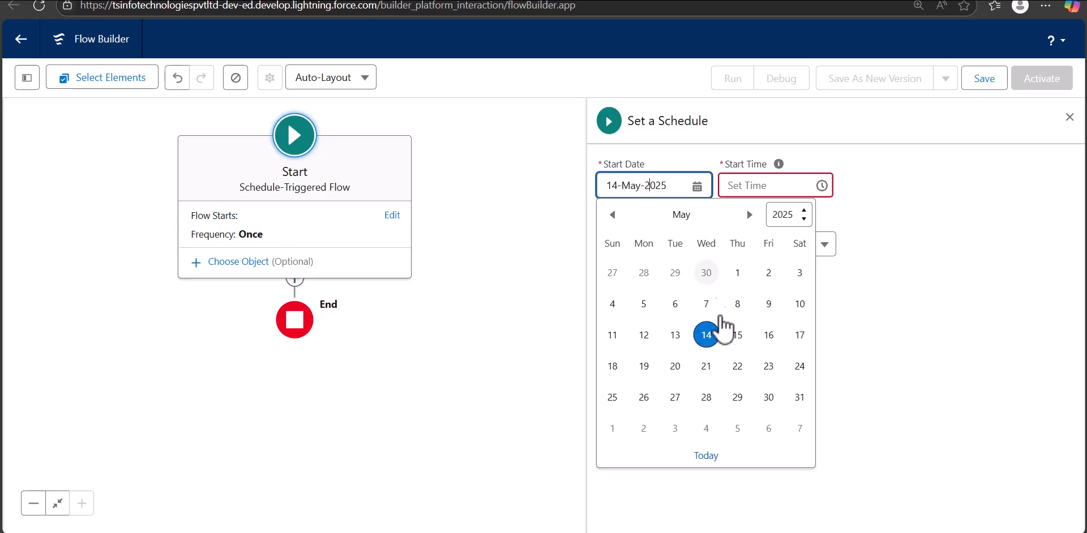
pyautogui.click(736, 334)
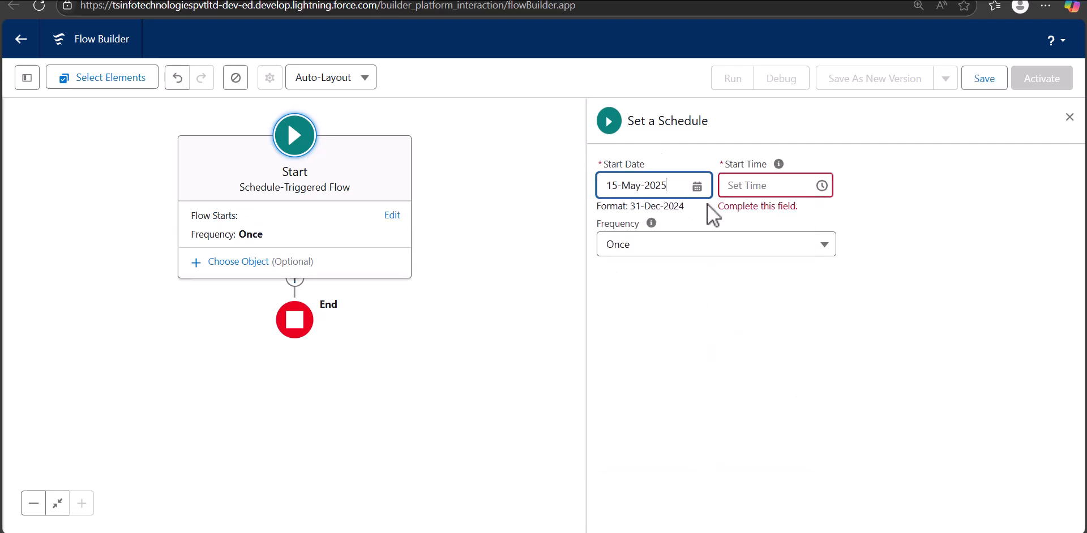
pyautogui.click(730, 185)
pyautogui.click(753, 317)
pyautogui.click(749, 318)
pyautogui.click(658, 232)
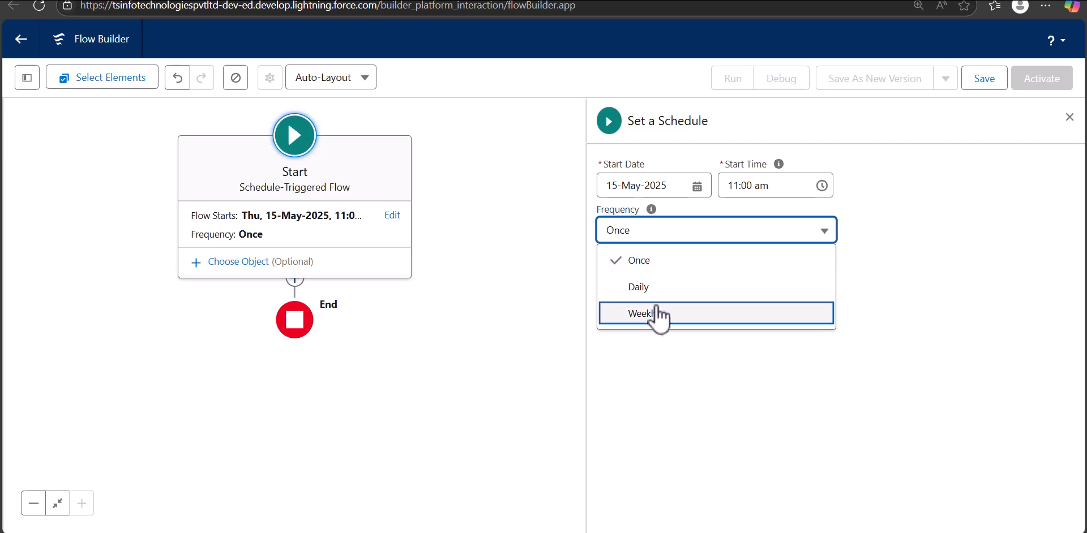
pyautogui.click(651, 326)
pyautogui.click(550, 331)
# Step: Choose Opportunity as the object the scheduled flow runs on
pyautogui.moveTo(550, 331); pyautogui.dragTo(554, 362)
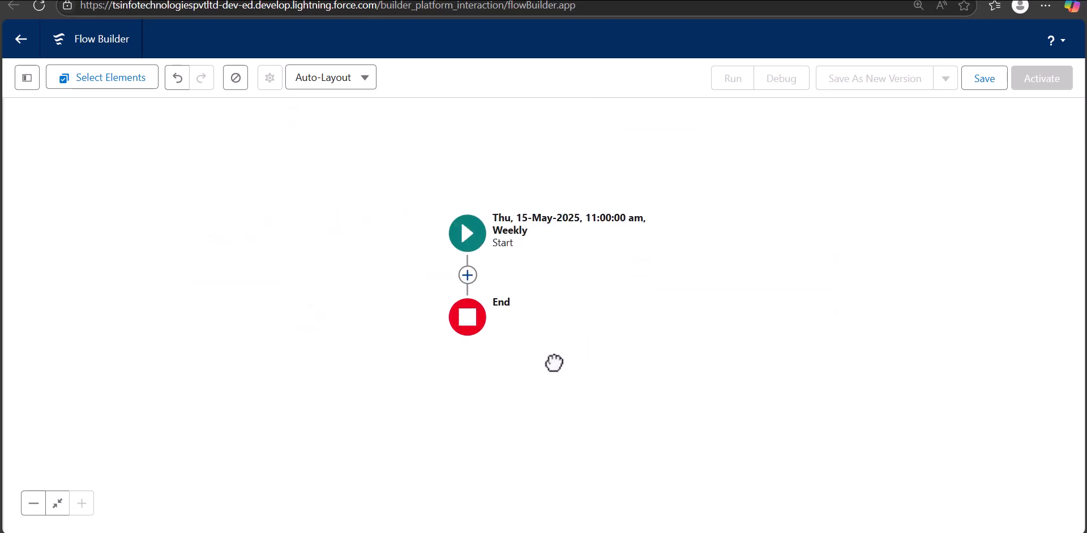
pyautogui.moveTo(554, 363); pyautogui.dragTo(575, 214)
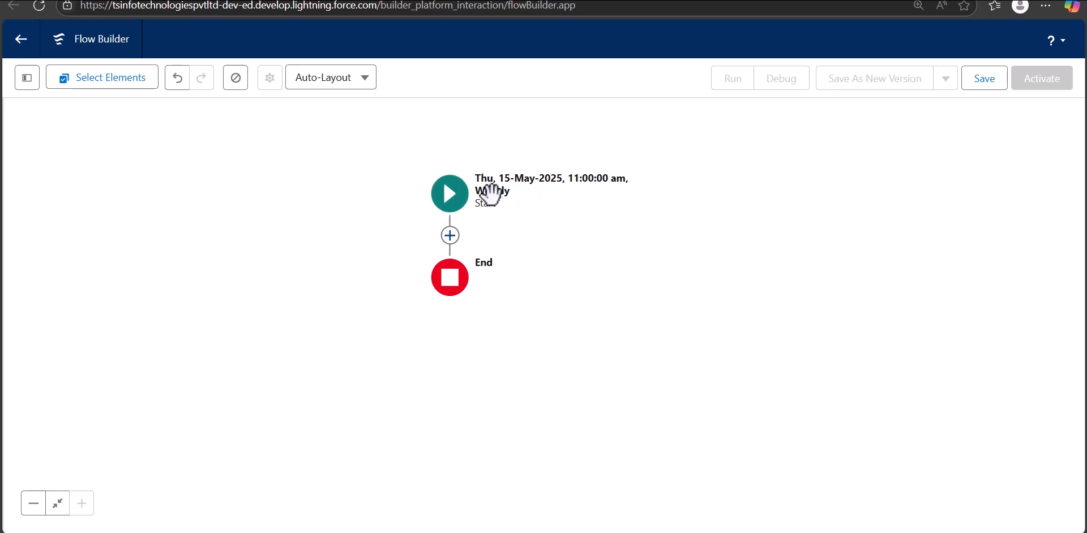
pyautogui.click(563, 228)
pyautogui.write('opp')
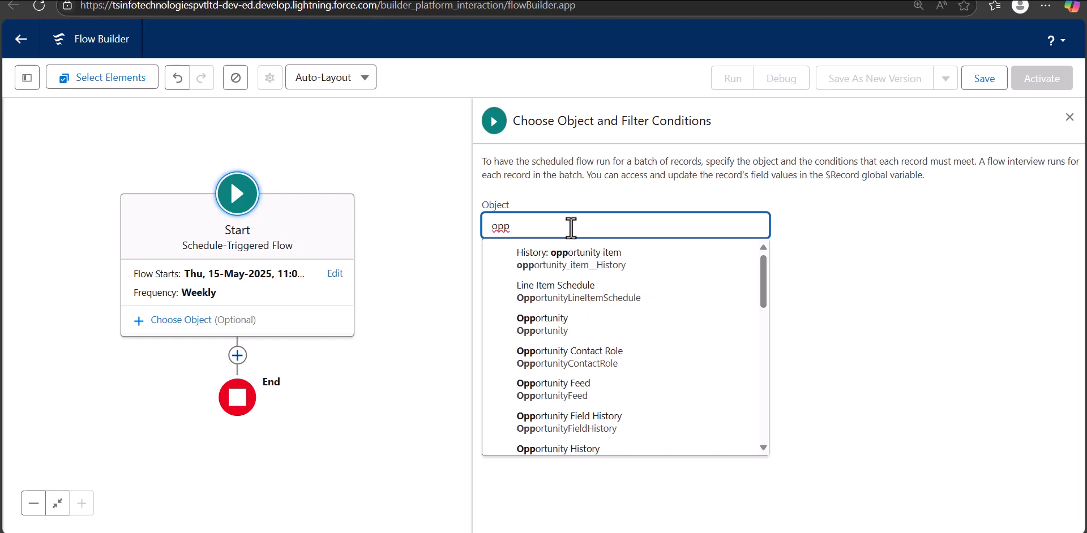
pyautogui.press('BackSpace')
pyautogui.press('BackSpace')
pyautogui.press('BackSpace')
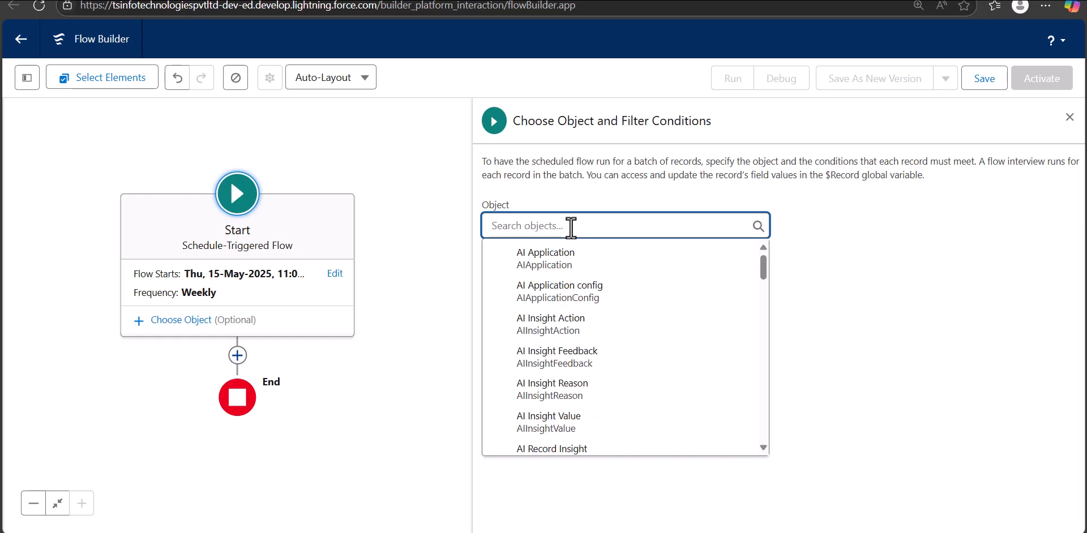
pyautogui.write('opp')
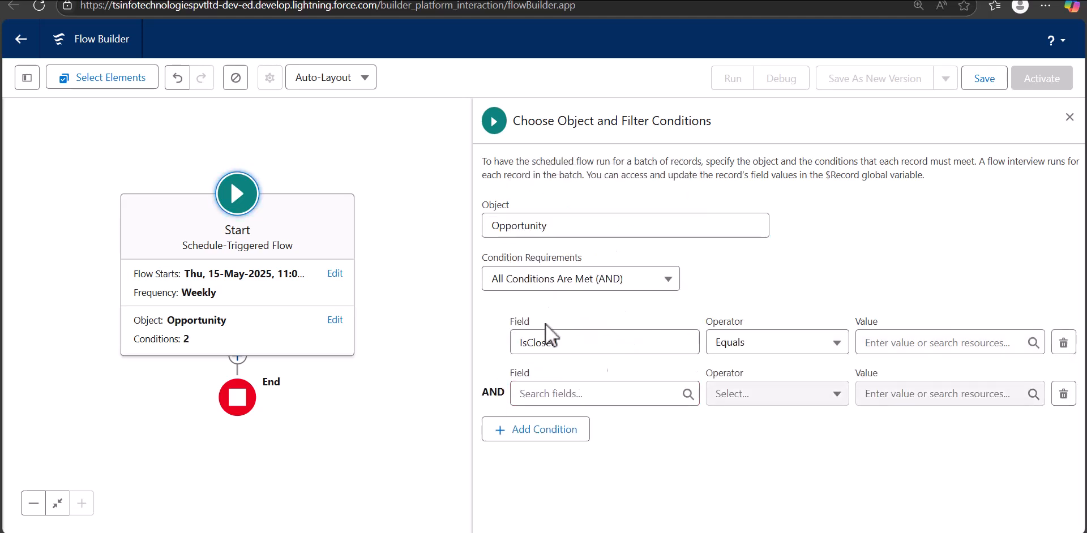
# Step: Set the first filter condition to StageName Equals Closed Won, replacing the IsClosed field
pyautogui.click(553, 341)
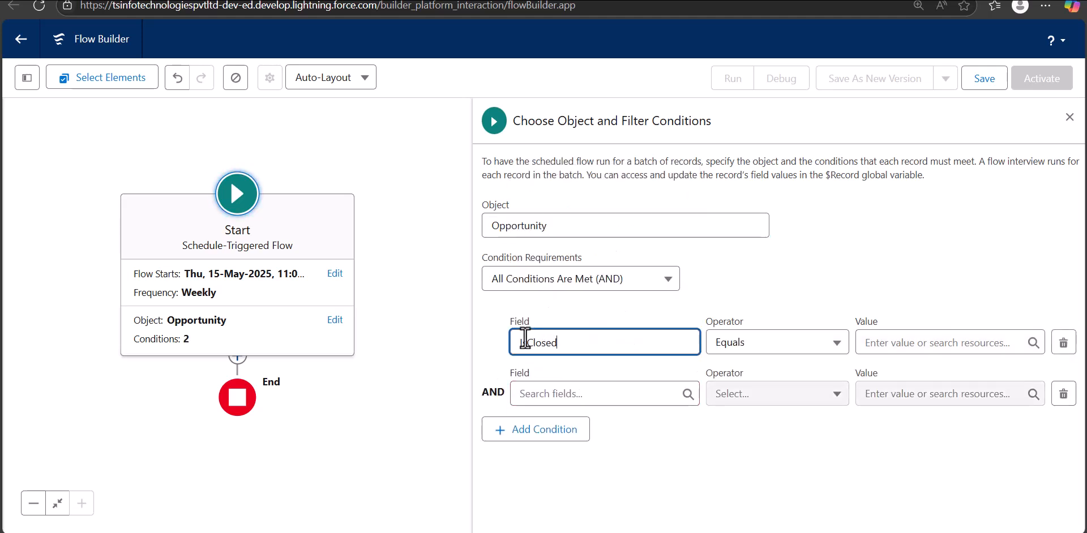
pyautogui.moveTo(554, 340); pyautogui.dragTo(463, 337)
pyautogui.write('dtag')
pyautogui.press('BackSpace')
pyautogui.press('BackSpace')
pyautogui.press('BackSpace')
pyautogui.press('BackSpace')
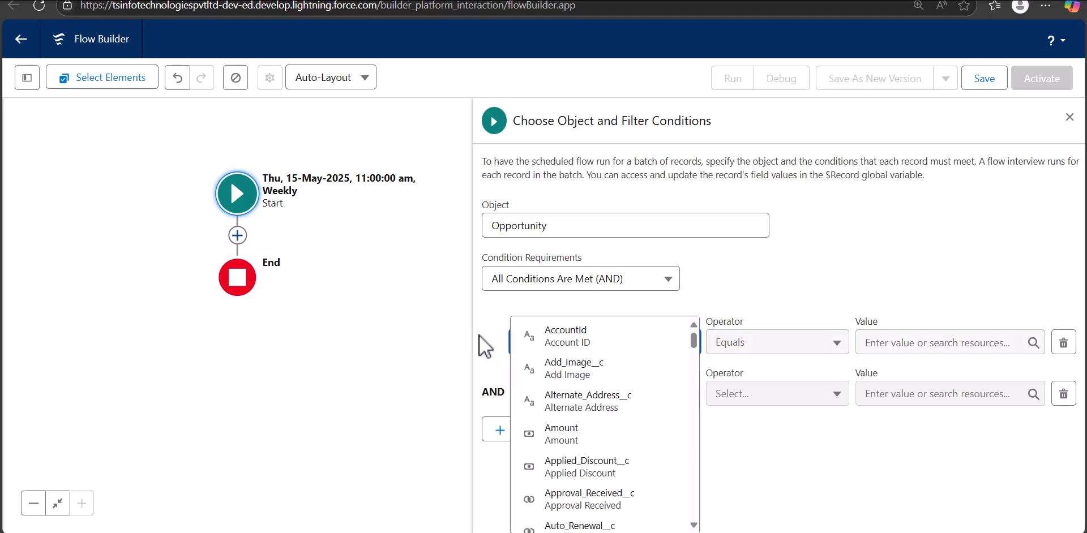
pyautogui.write('stage')
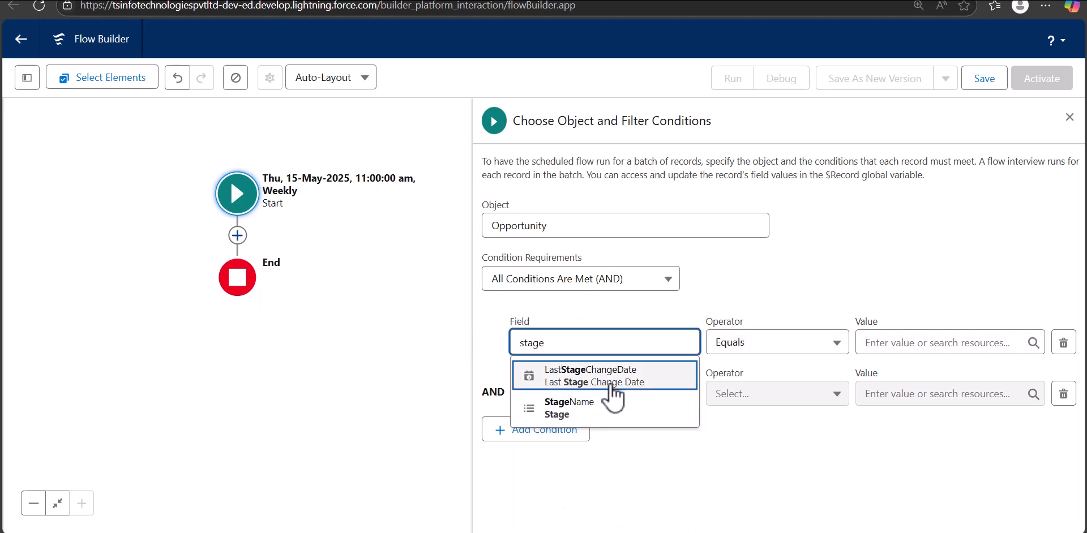
pyautogui.click(595, 403)
pyautogui.click(885, 343)
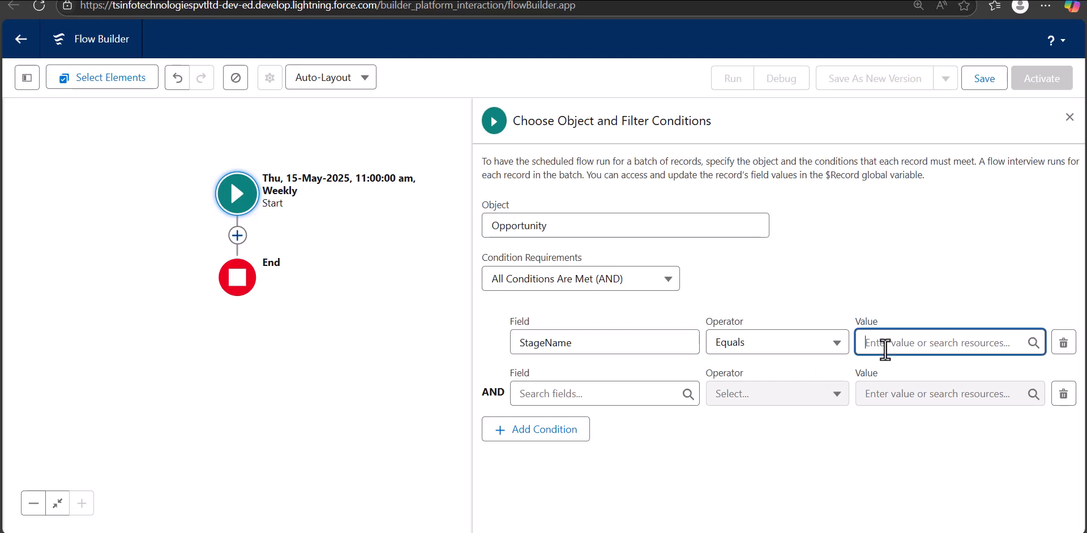
pyautogui.write('clo')
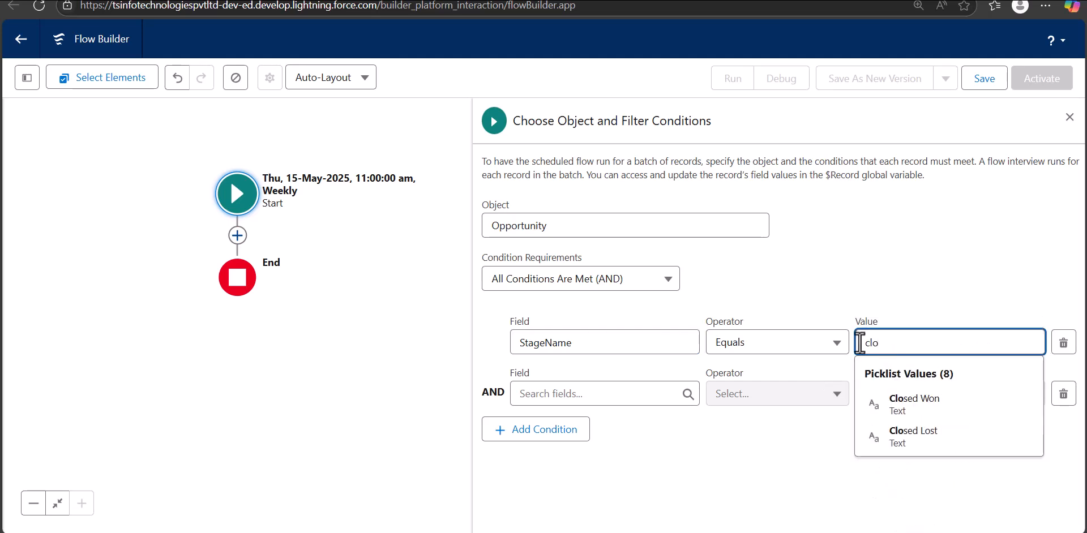
pyautogui.click(876, 399)
# Step: Fill in the second filter condition with the StageName field, the Equals operator and the value Closed Lost
pyautogui.click(624, 399)
pyautogui.write('s')
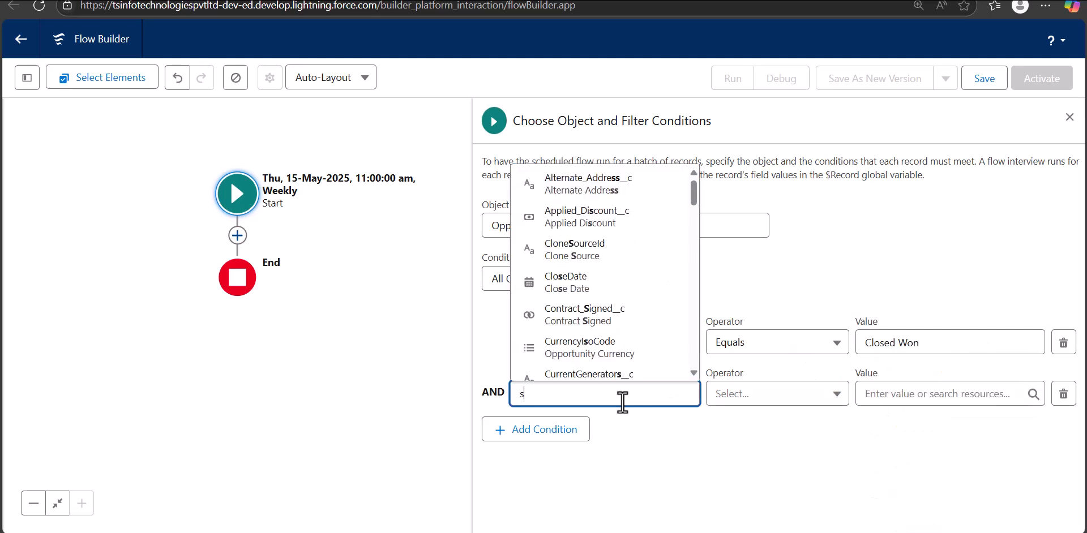
pyautogui.write('tage')
pyautogui.click(560, 365)
pyautogui.click(880, 396)
pyautogui.write('closed')
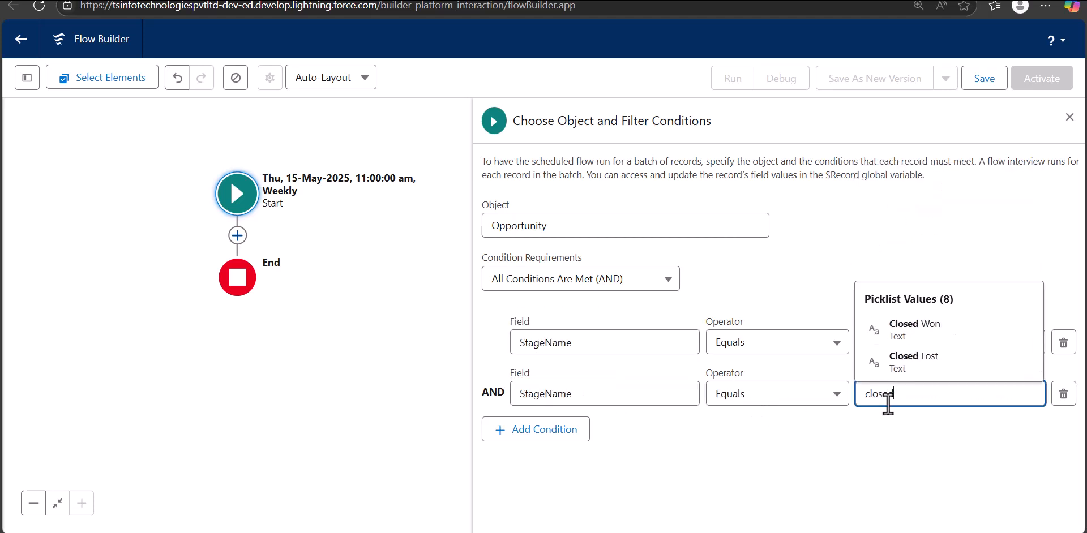
# Step: Change the operator of both StageName conditions to Does Not Equal and close the filter settings
pyautogui.click(777, 342)
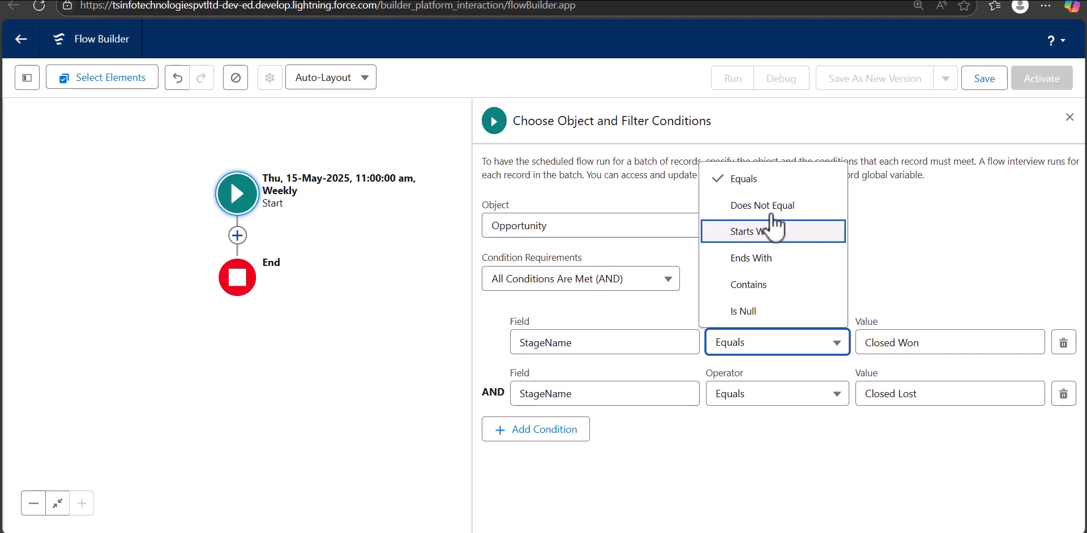
pyautogui.click(761, 206)
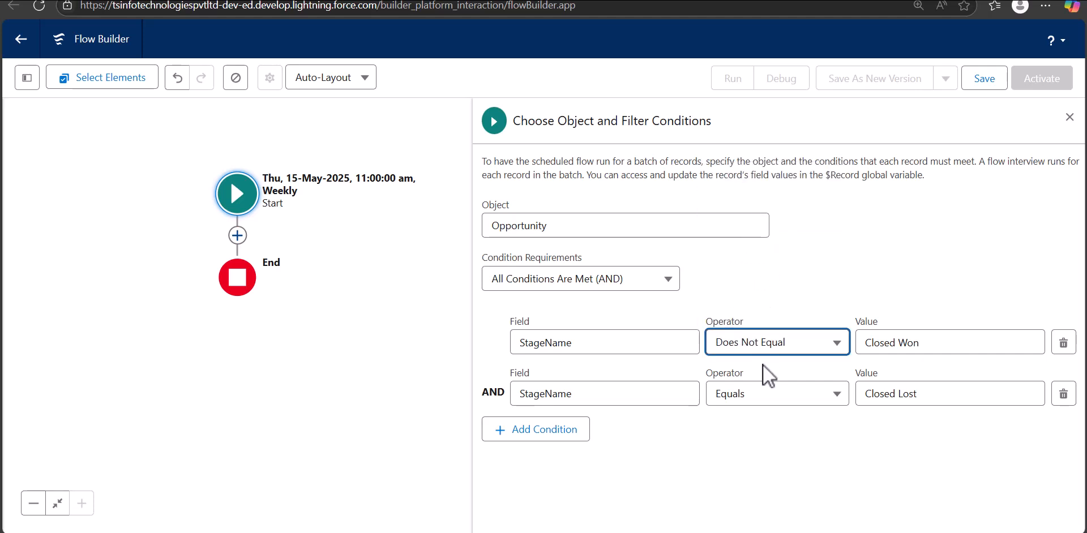
pyautogui.click(762, 396)
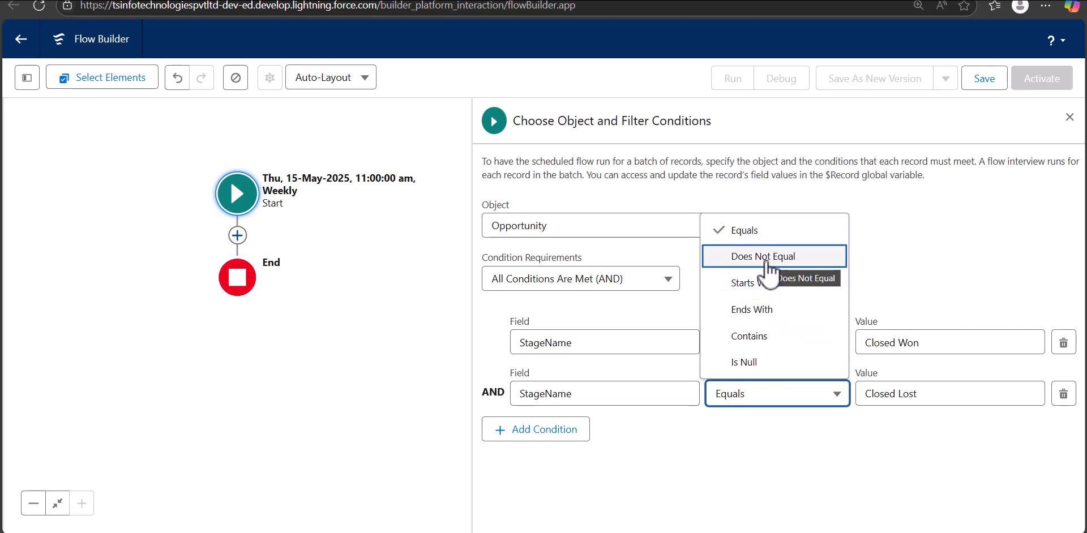
pyautogui.click(763, 256)
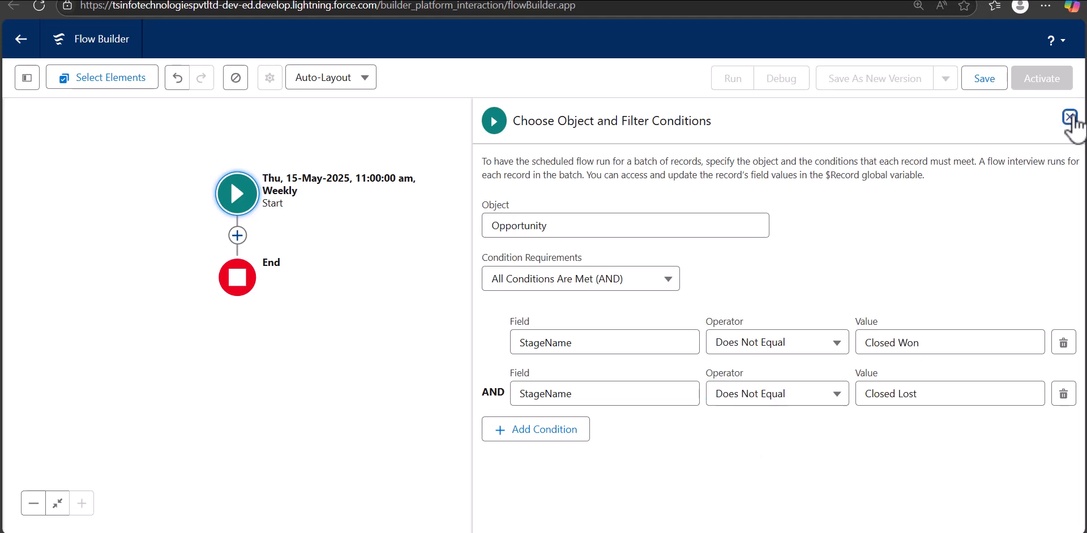
pyautogui.click(1069, 117)
# Step: Add a Create Records element after the Start element and label it Create Follow up task
pyautogui.moveTo(705, 260); pyautogui.dragTo(600, 259)
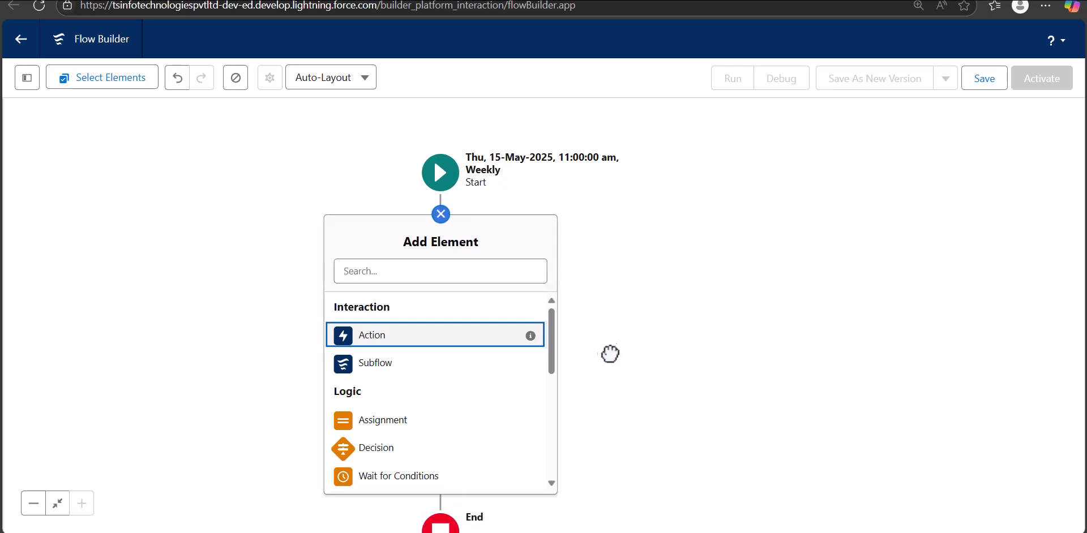
pyautogui.scroll(-1, 566, 351)
pyautogui.scroll(-5, 453, 362)
pyautogui.click(386, 368)
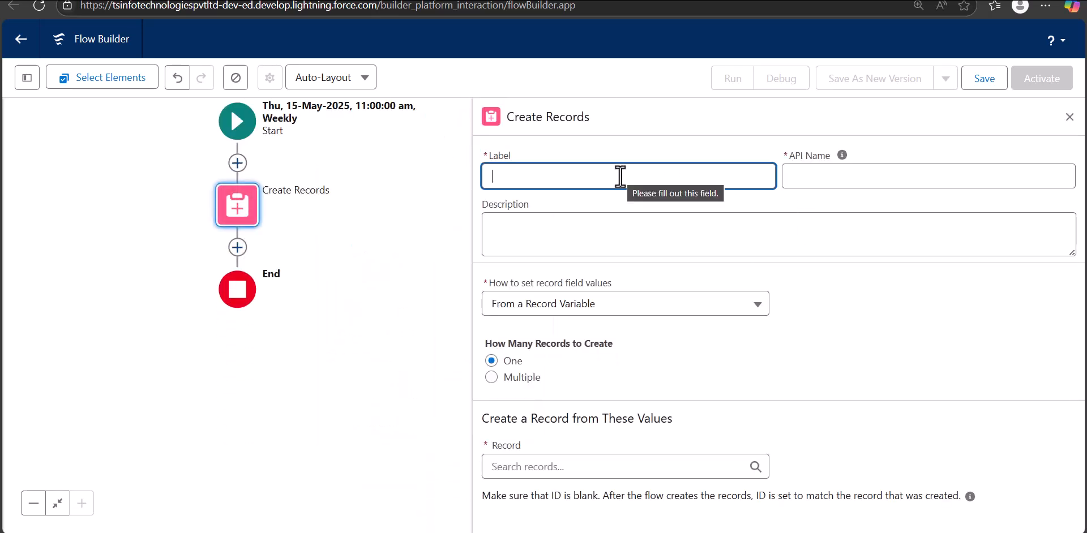
pyautogui.write('C')
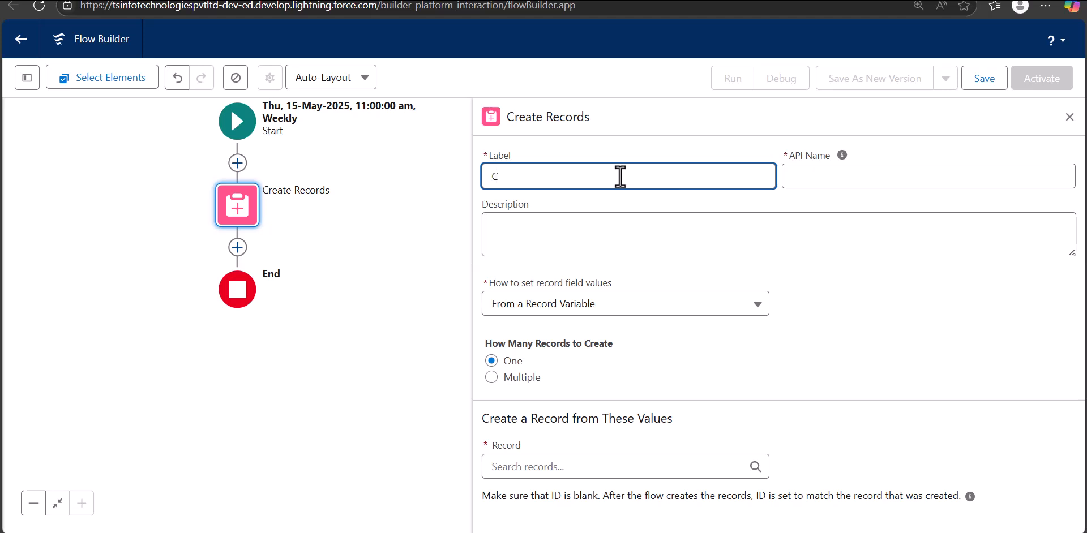
pyautogui.write('reate Follow up task')
pyautogui.click(803, 182)
pyautogui.click(857, 297)
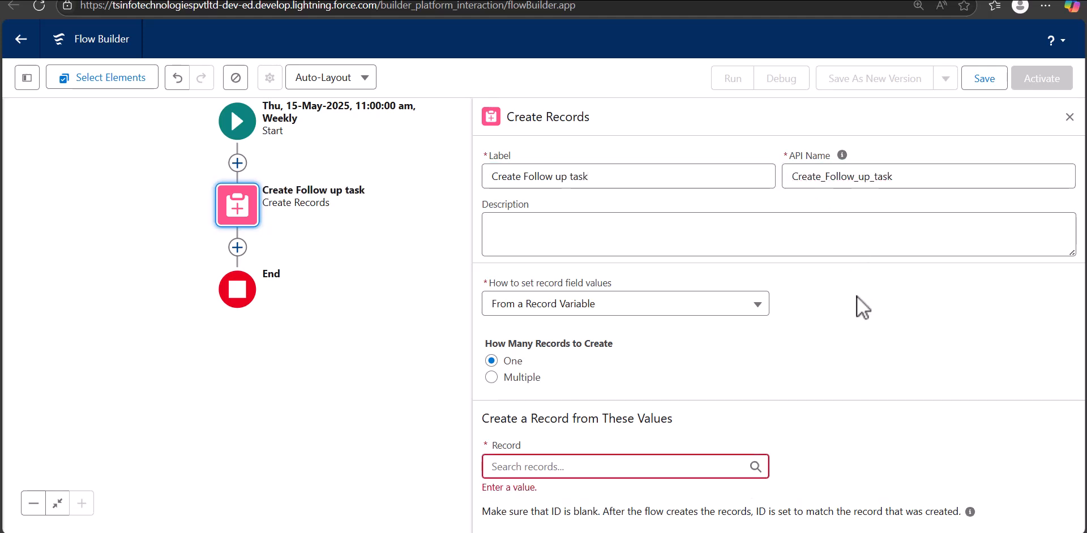
# Step: Set the element's record field values to be entered manually and choose Task as the object to create
pyautogui.click(583, 304)
pyautogui.click(586, 338)
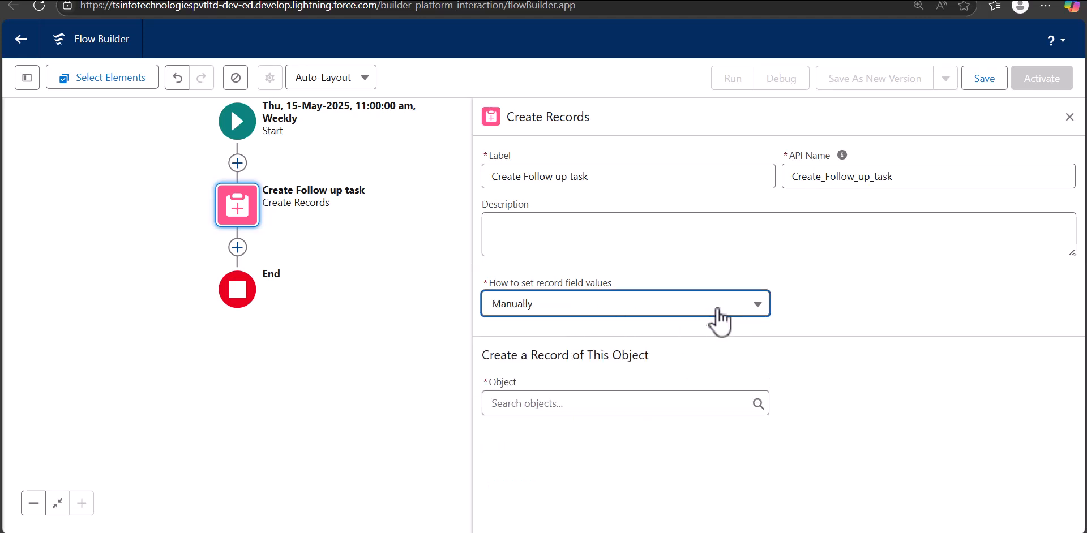
pyautogui.click(607, 402)
pyautogui.write('tasl')
pyautogui.press('BackSpace')
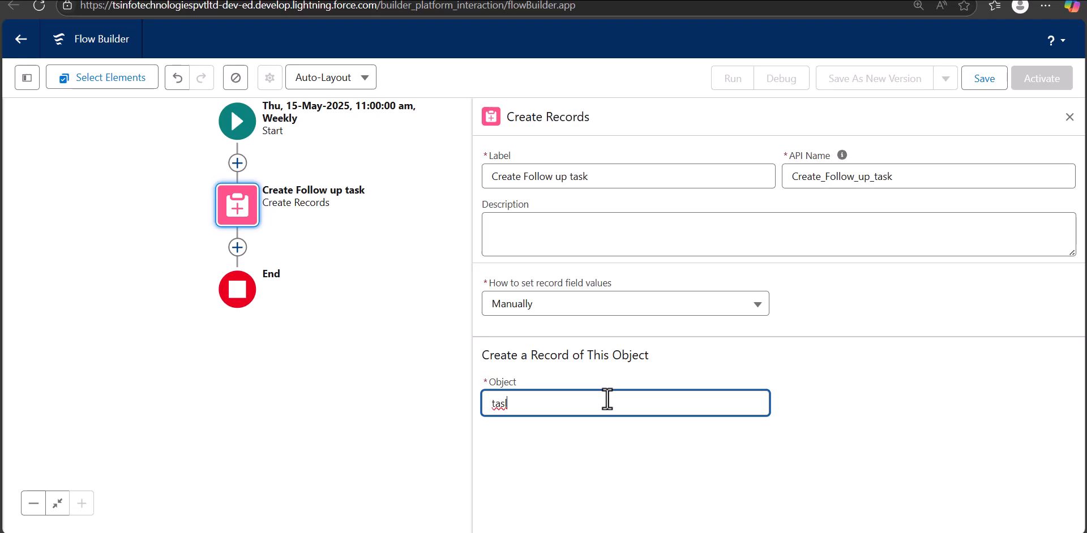
pyautogui.write('k')
pyautogui.click(590, 346)
pyautogui.scroll(-2, 792, 430)
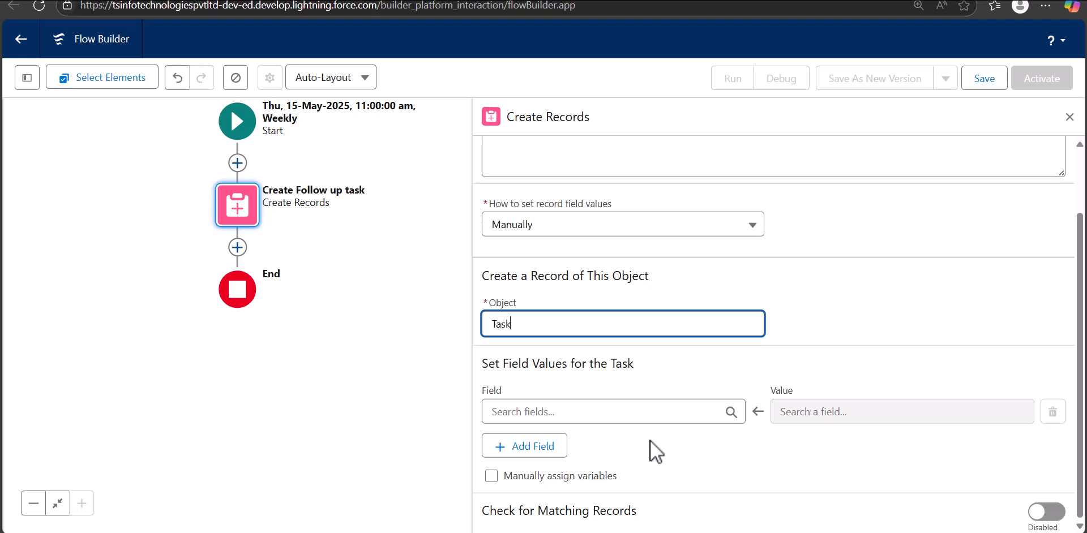
# Step: Map the task's Due Date Only field to the today7 formula resource
pyautogui.click(589, 417)
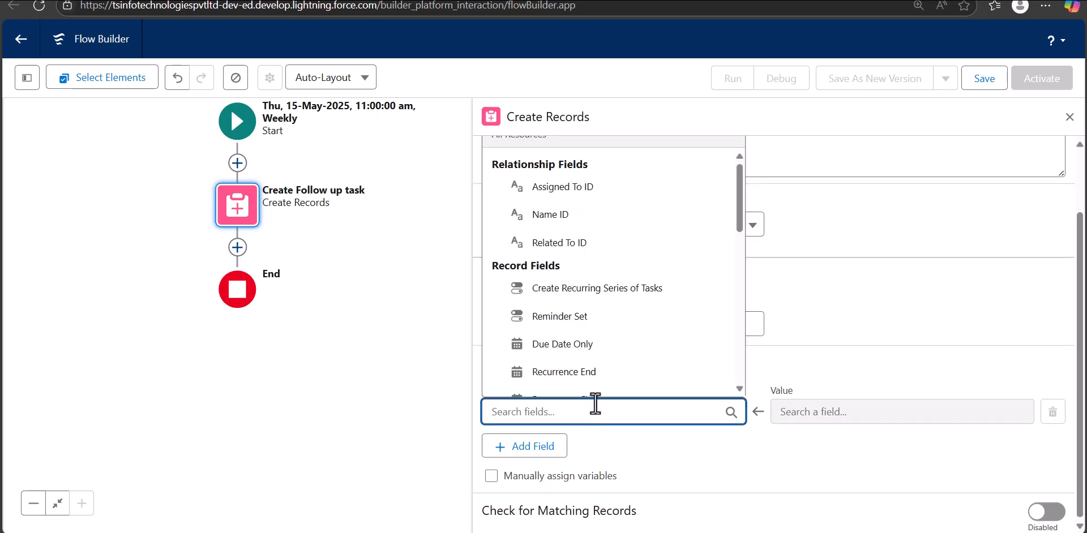
pyautogui.click(600, 344)
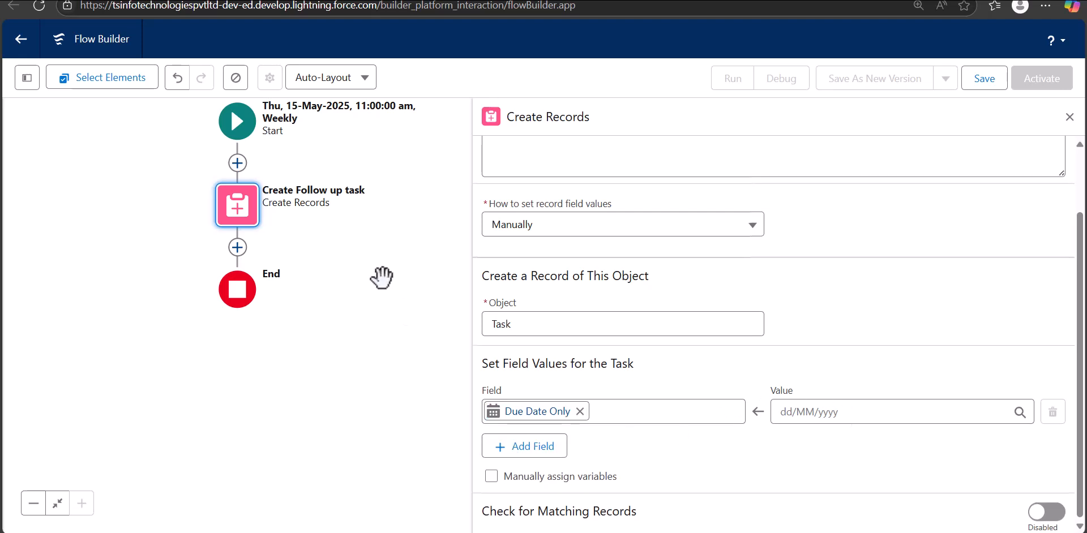
pyautogui.moveTo(376, 278); pyautogui.dragTo(576, 371)
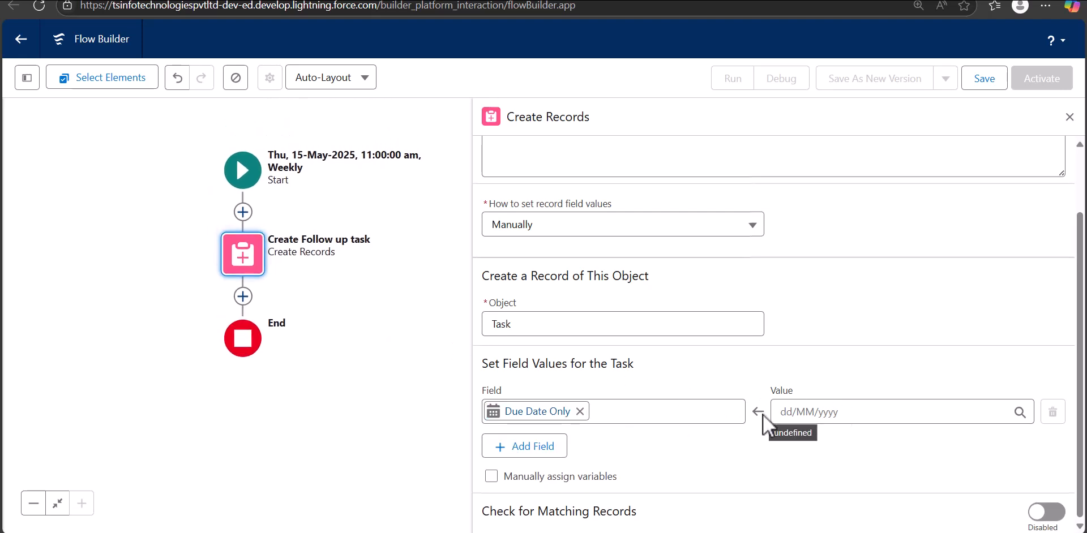
pyautogui.click(818, 410)
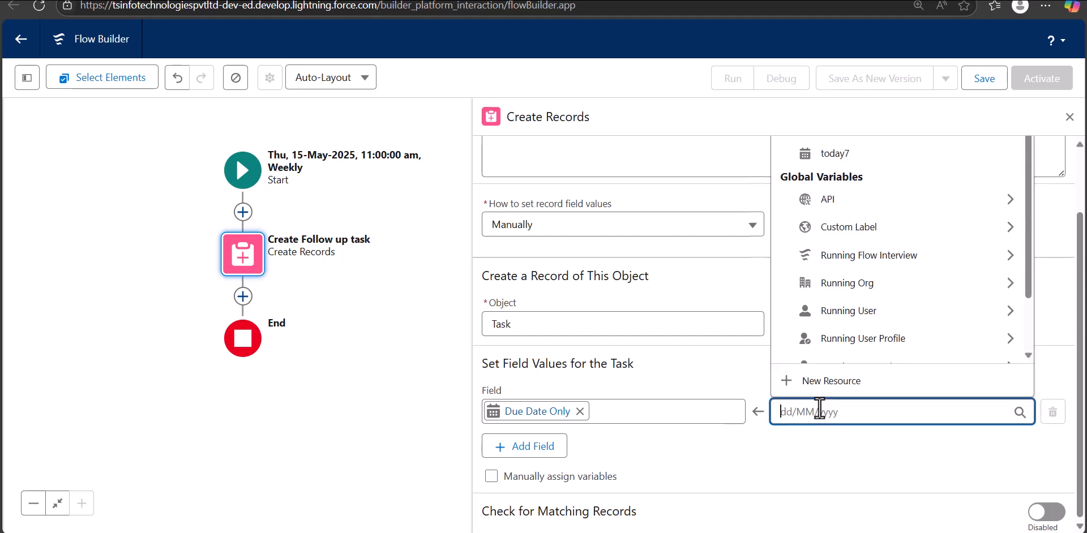
pyautogui.click(815, 154)
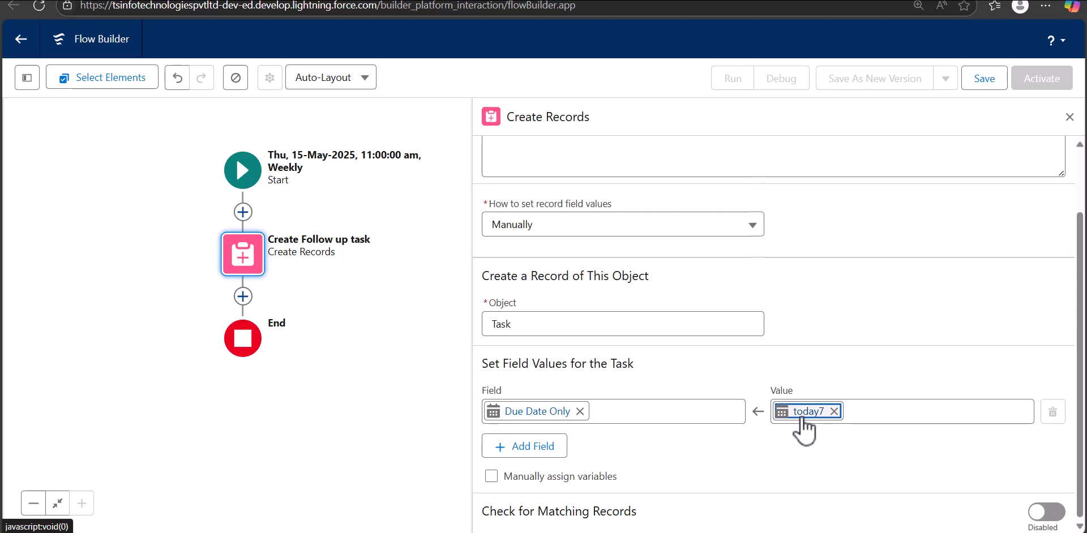
# Step: Open the today7 formula resource, examine its data type and expression, and close it
pyautogui.click(27, 79)
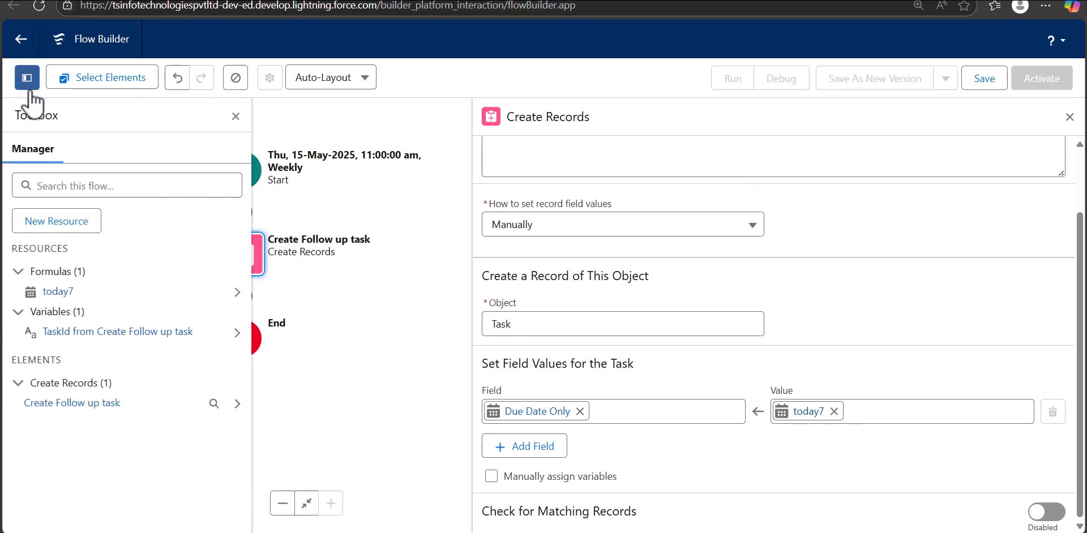
pyautogui.click(59, 292)
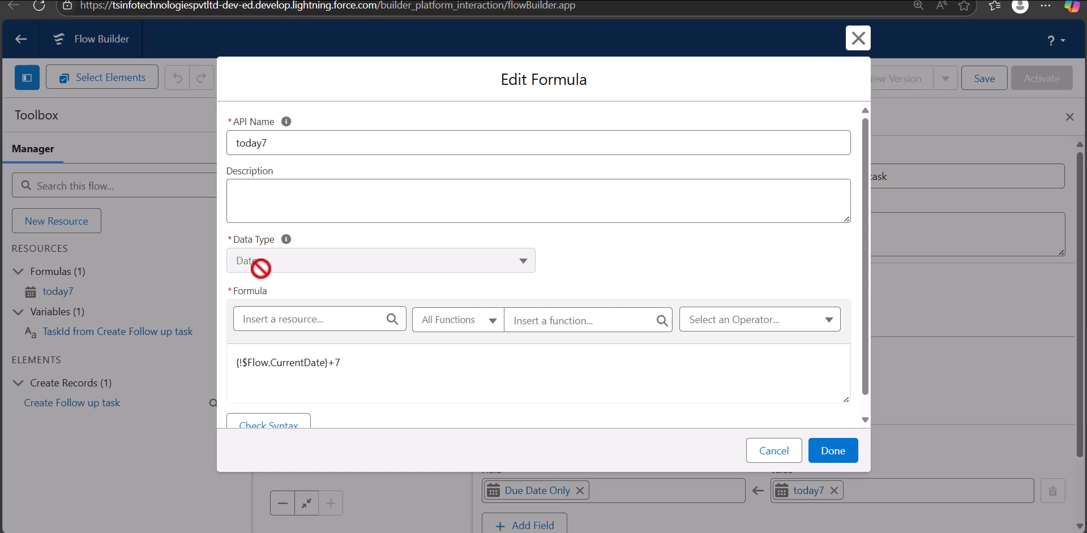
pyautogui.scroll(-1, 271, 262)
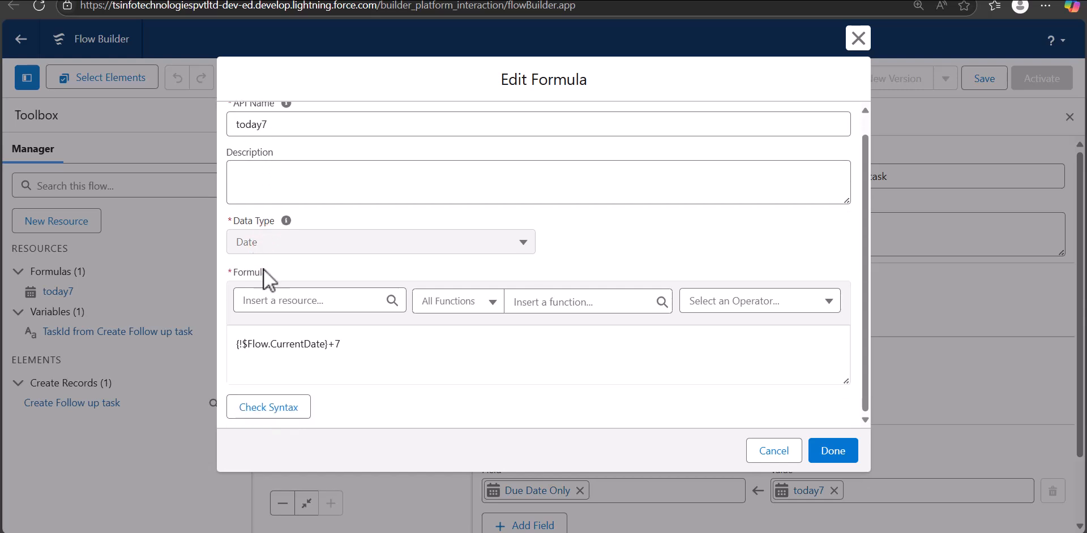
pyautogui.moveTo(345, 345); pyautogui.dragTo(235, 342)
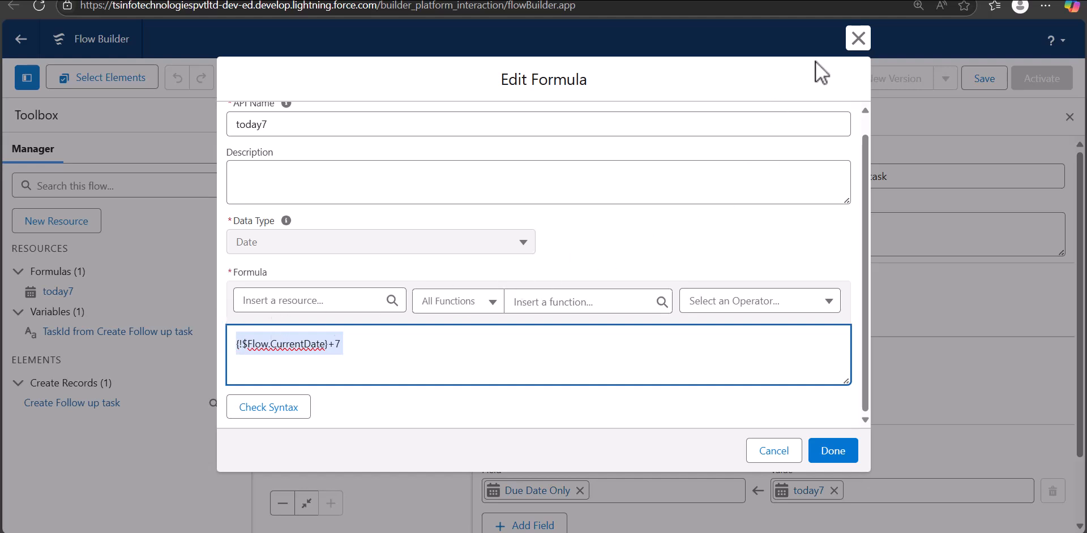
pyautogui.click(834, 451)
# Step: Add a field assignment that sets the task's Assigned To ID to Triggering Opportunity > Owner ID
pyautogui.scroll(-3, 813, 442)
pyautogui.click(515, 453)
pyautogui.scroll(-1, 592, 440)
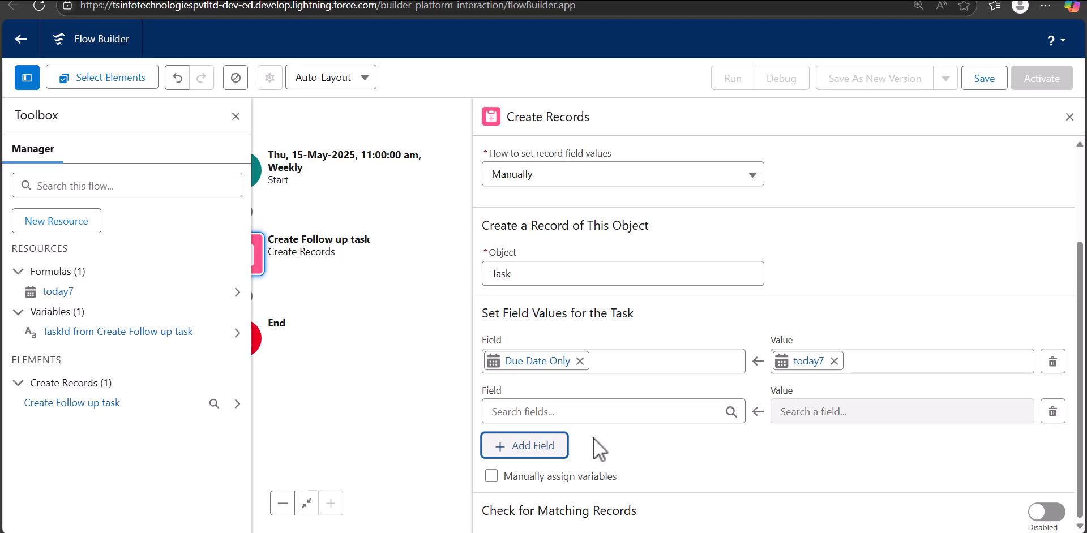
pyautogui.click(570, 408)
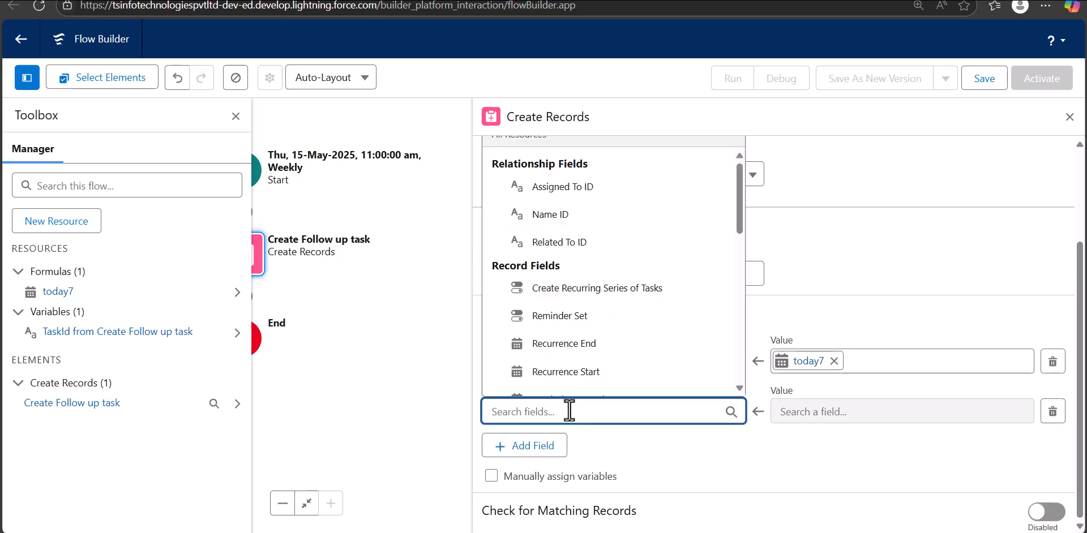
pyautogui.write('owen')
pyautogui.press('BackSpace')
pyautogui.press('BackSpace')
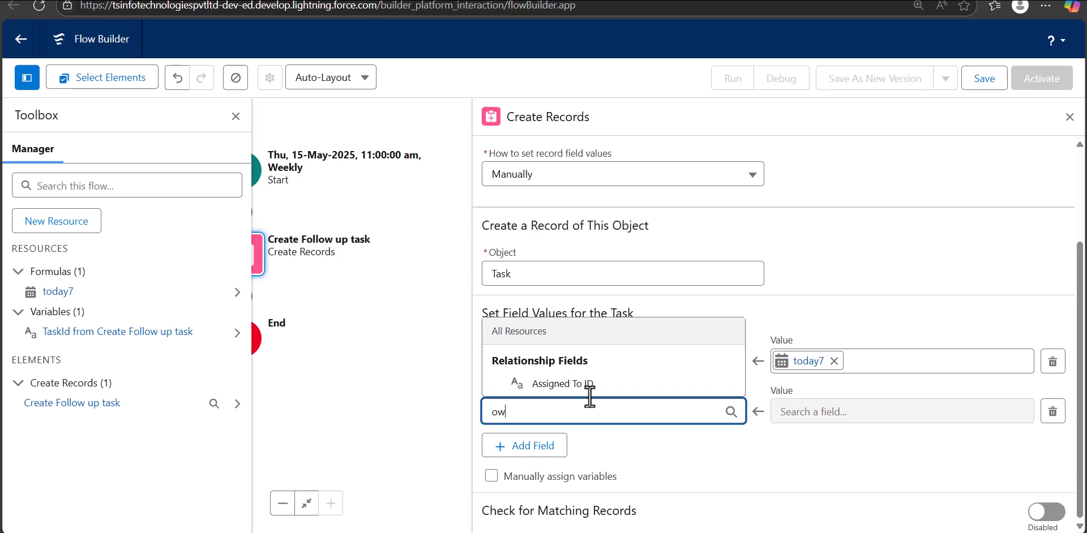
pyautogui.click(586, 391)
pyautogui.click(871, 412)
pyautogui.write('re')
pyautogui.click(877, 352)
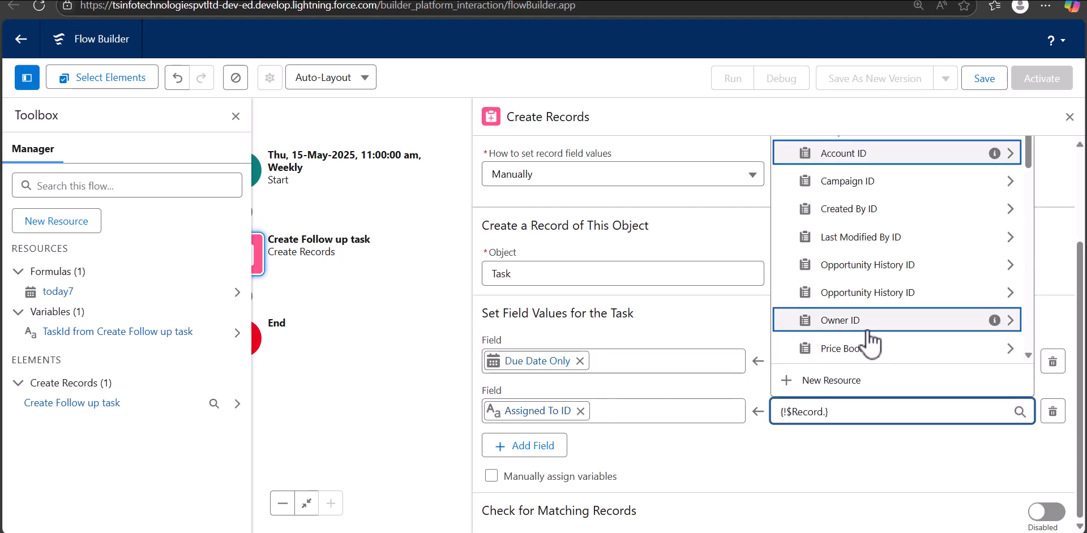
pyautogui.click(851, 325)
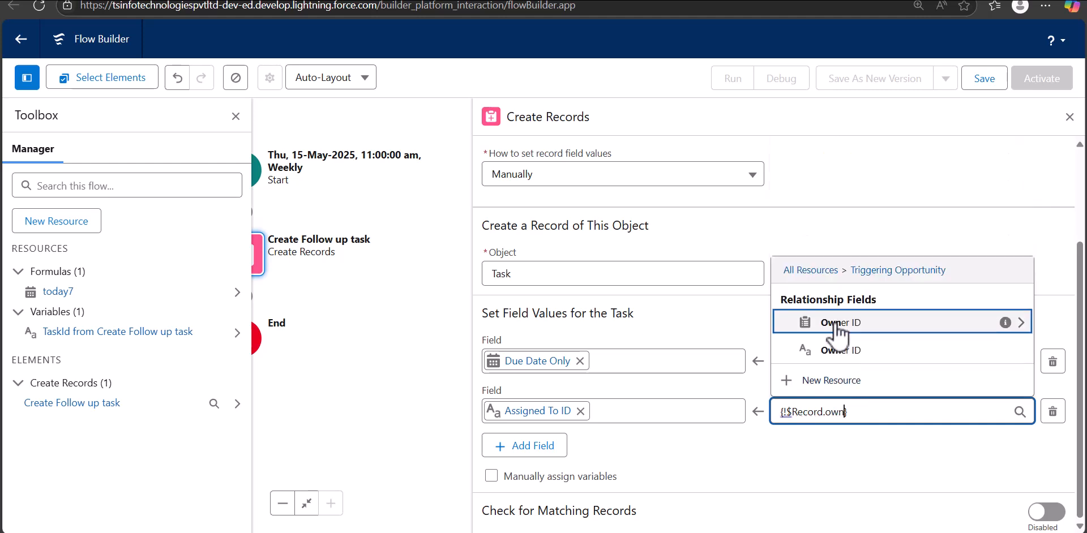
pyautogui.click(841, 352)
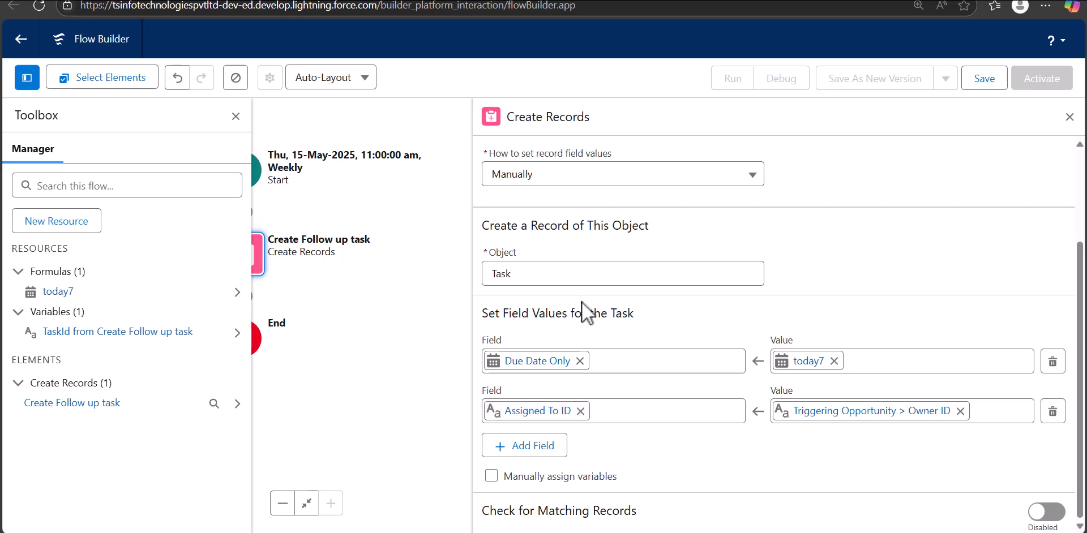
# Step: Add a field assignment that sets the task's Priority to High
pyautogui.click(526, 445)
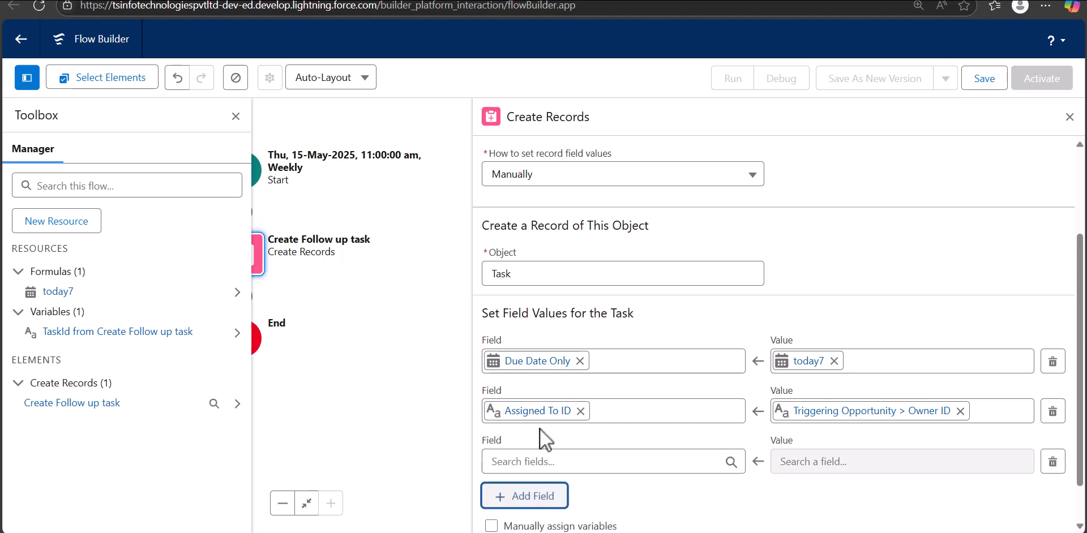
pyautogui.click(545, 462)
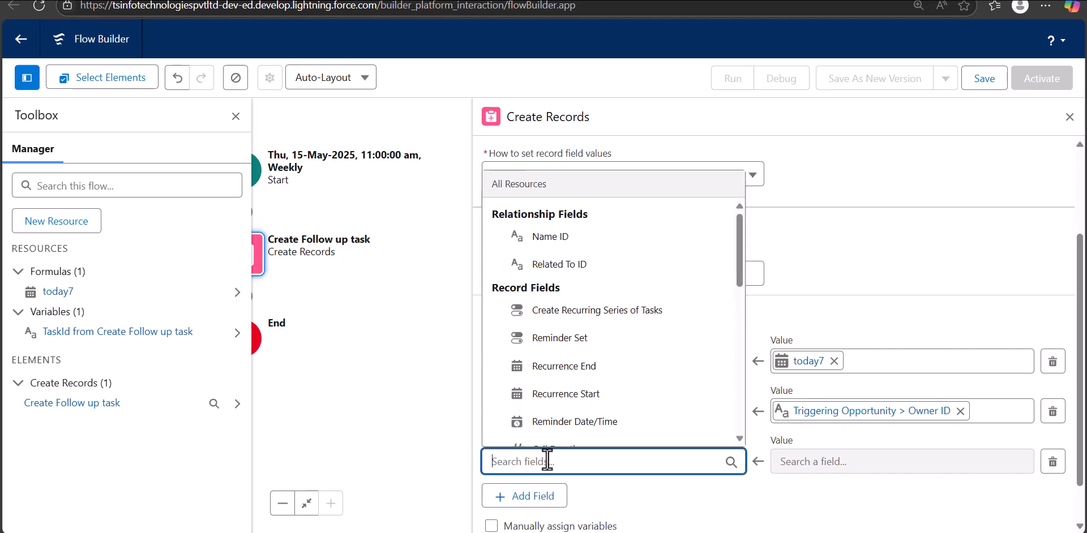
pyautogui.write('pri')
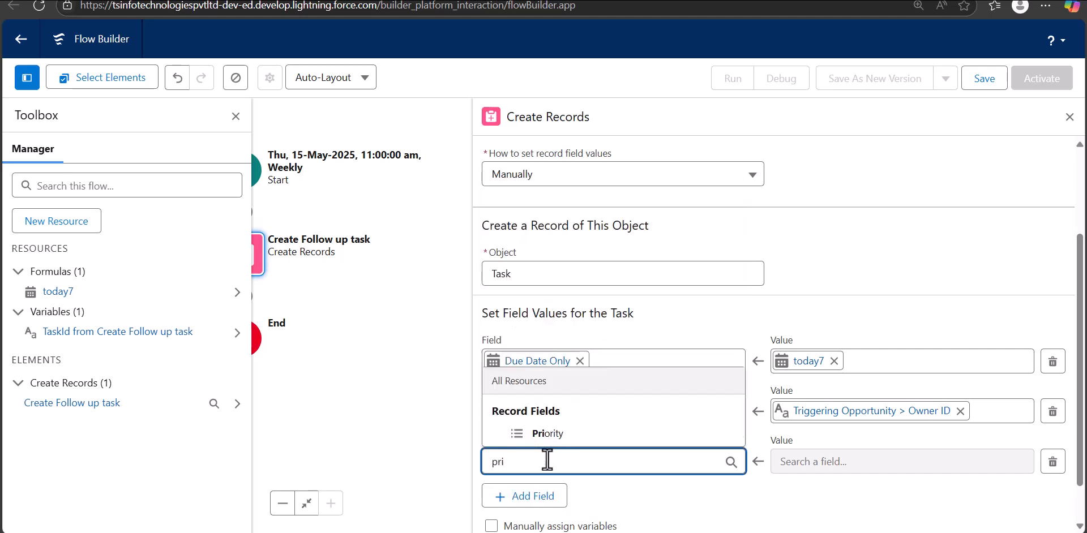
pyautogui.click(540, 433)
pyautogui.click(807, 464)
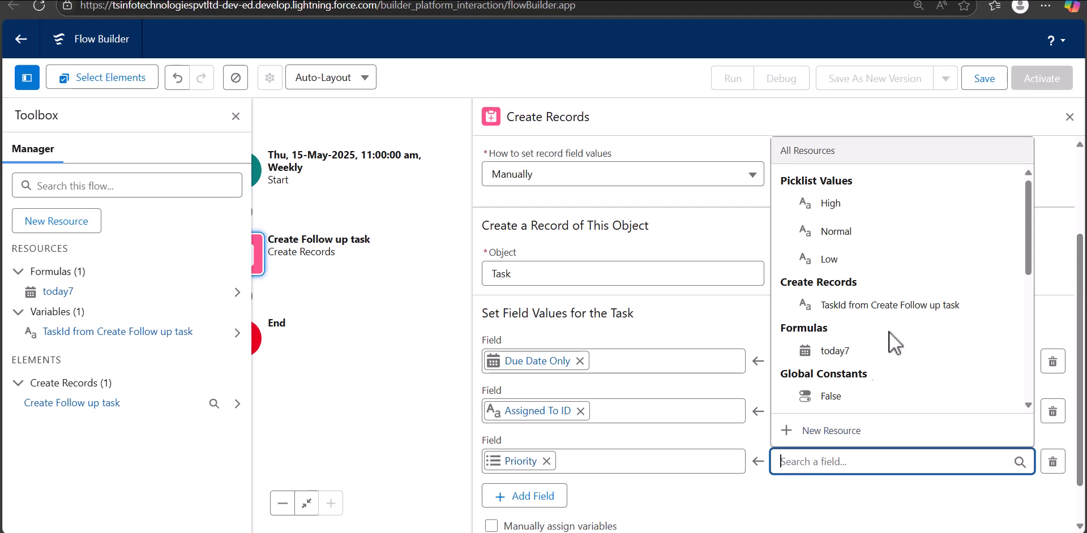
pyautogui.click(830, 203)
# Step: Add a field assignment that sets the task's Status to Not Started
pyautogui.scroll(-1, 679, 340)
pyautogui.click(541, 460)
pyautogui.write('sta')
pyautogui.click(573, 437)
pyautogui.click(784, 462)
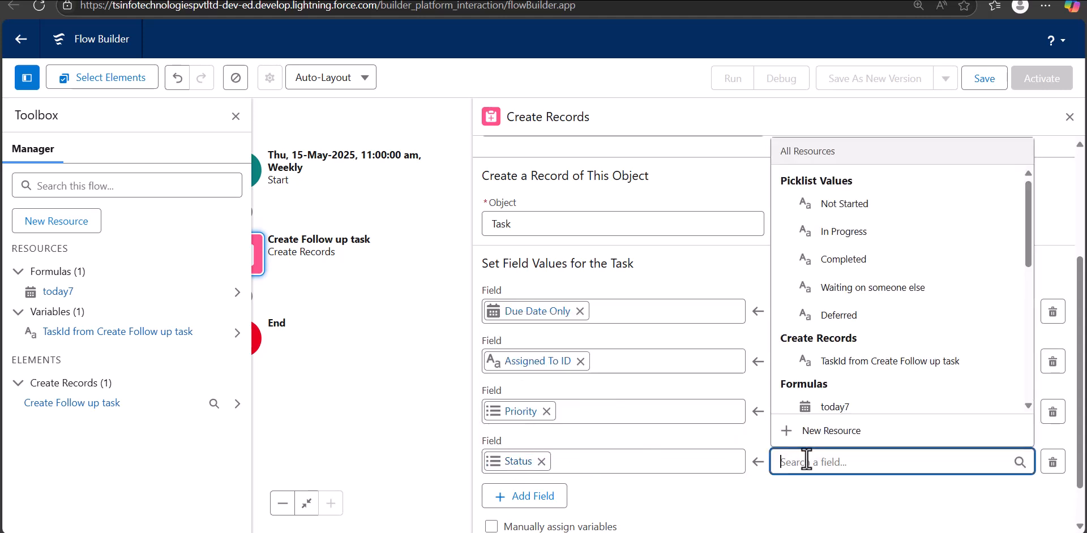
pyautogui.click(873, 214)
# Step: Add a field assignment that sets the task's Related To ID to Triggering Opportunity > Opportunity ID
pyautogui.scroll(-1, 769, 365)
pyautogui.click(512, 446)
pyautogui.scroll(-1, 725, 396)
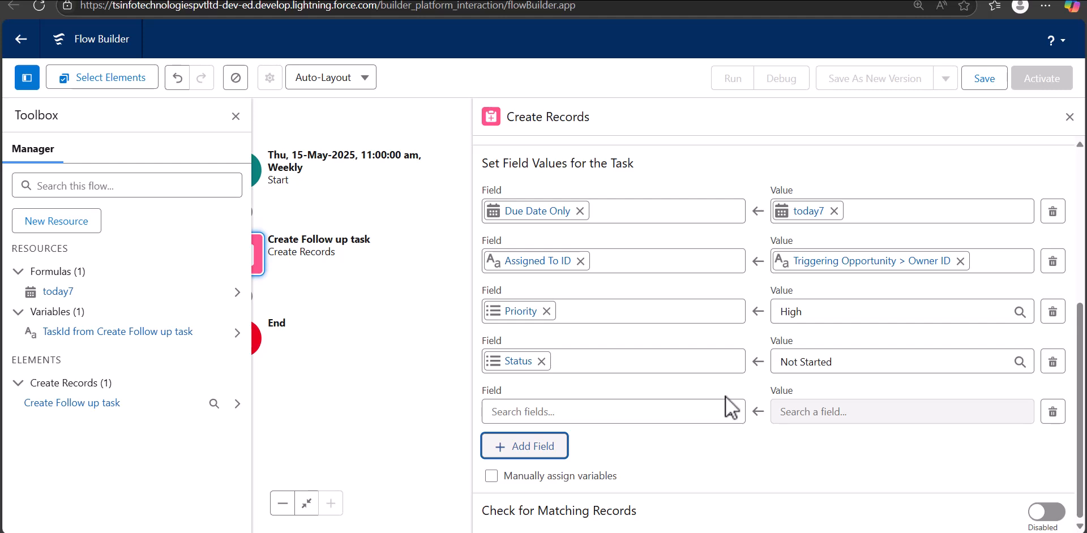
pyautogui.click(652, 404)
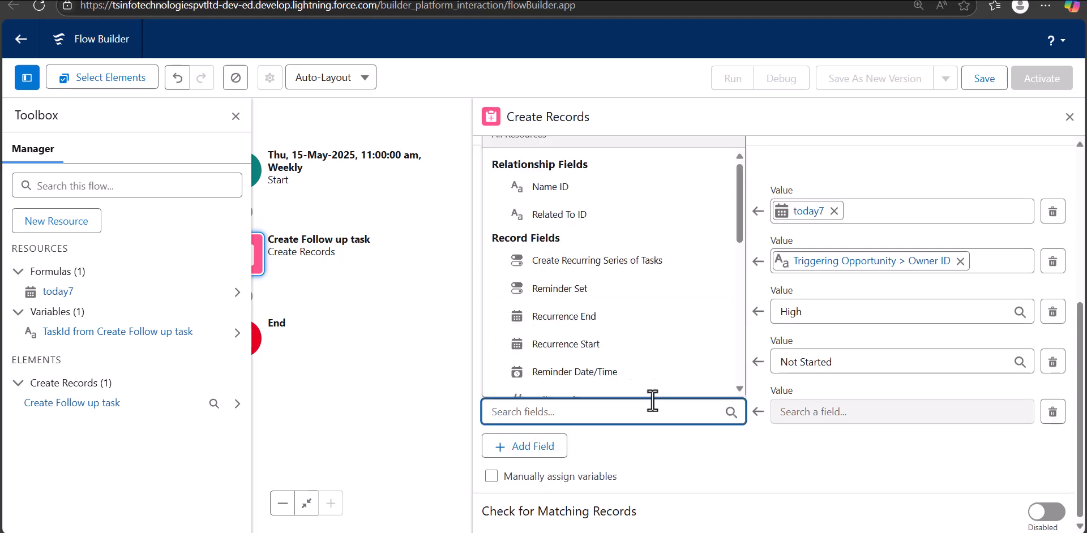
pyautogui.write('wh')
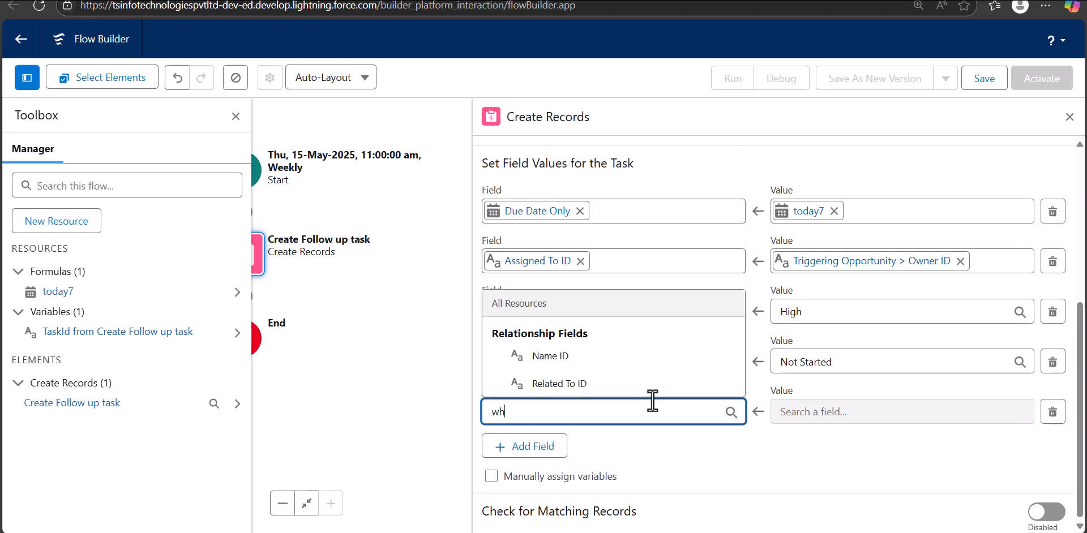
pyautogui.click(596, 384)
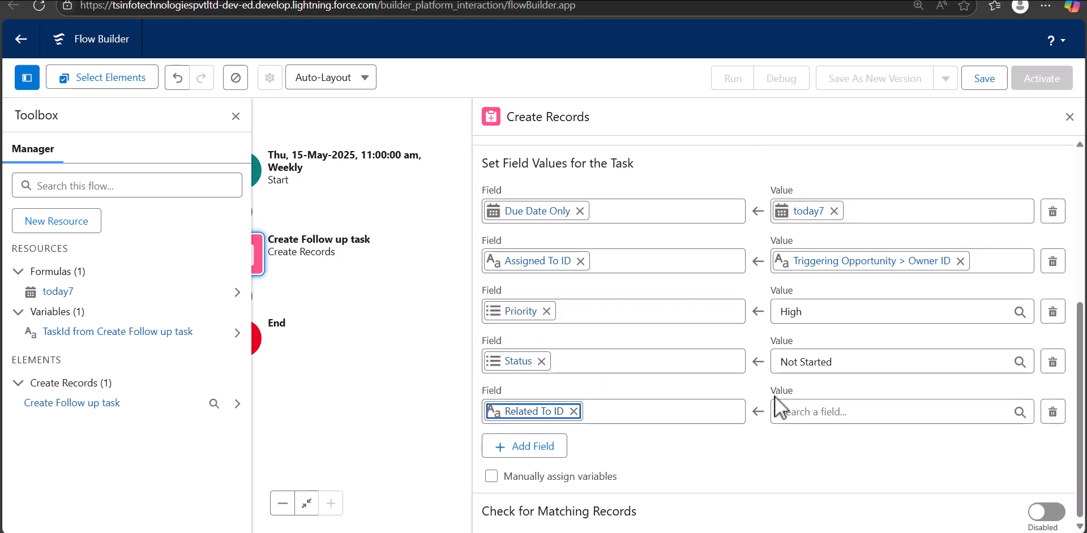
pyautogui.click(818, 411)
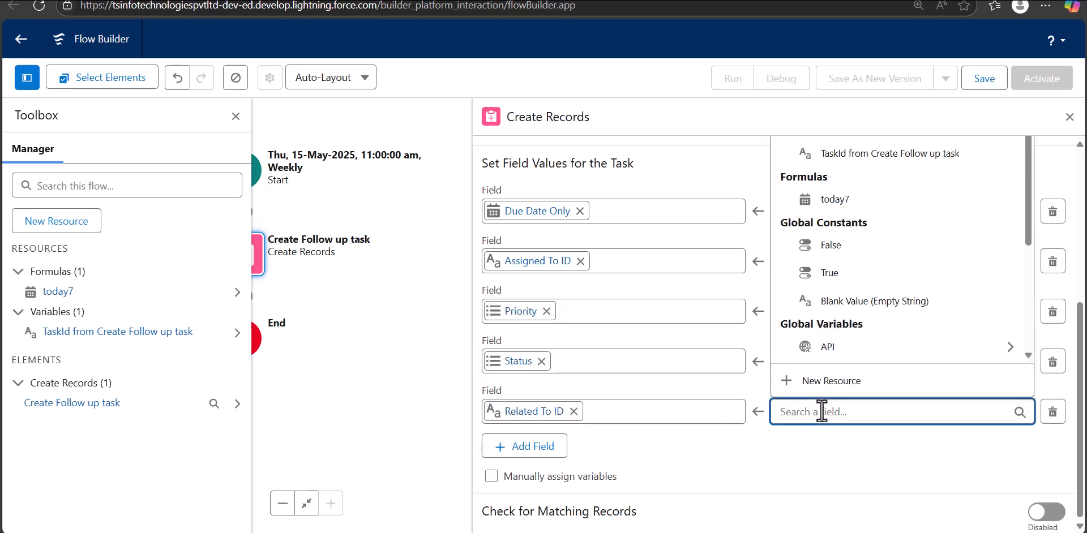
pyautogui.write('re')
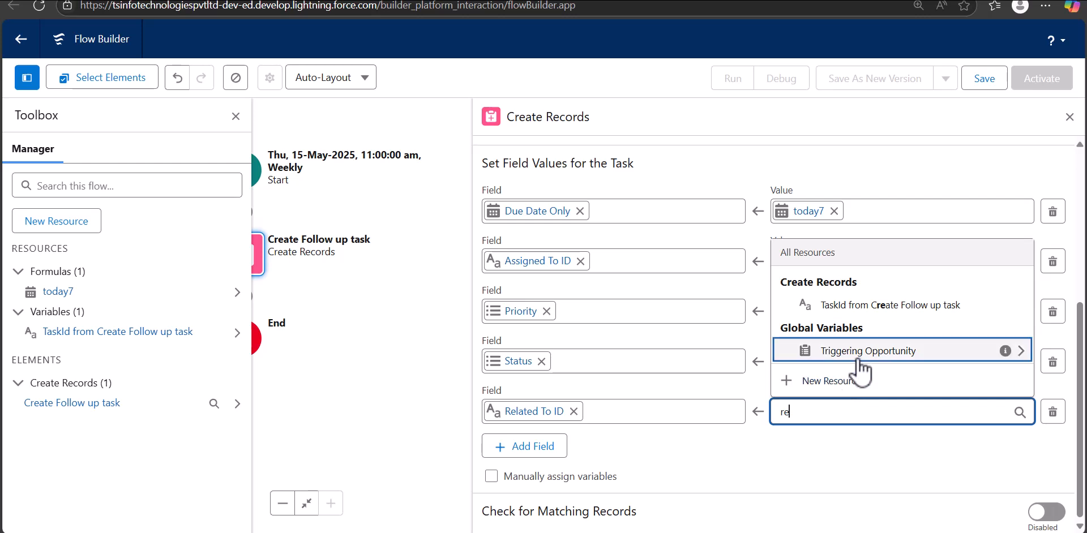
pyautogui.click(848, 352)
pyautogui.scroll(-5, 865, 321)
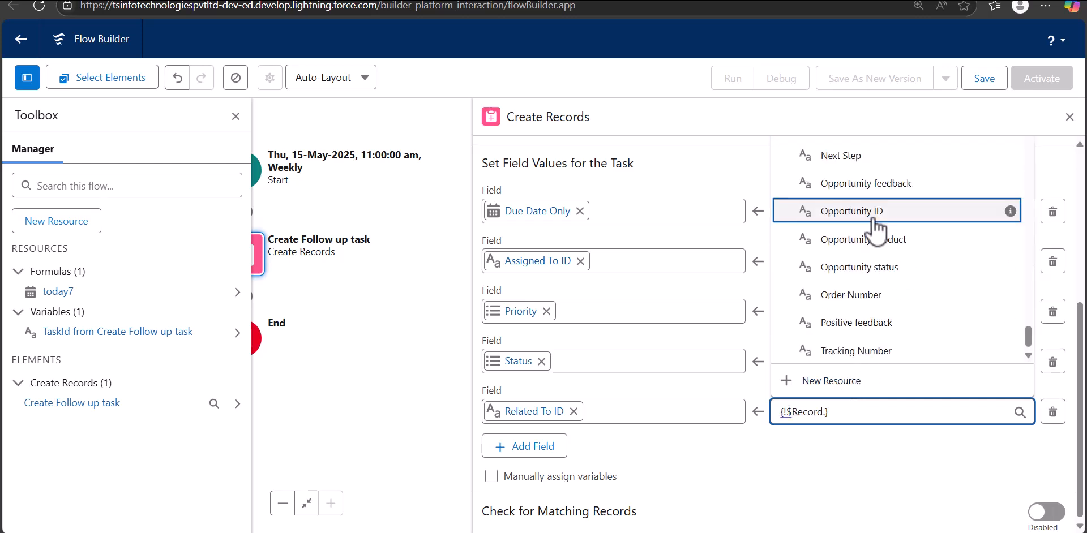
pyautogui.click(871, 227)
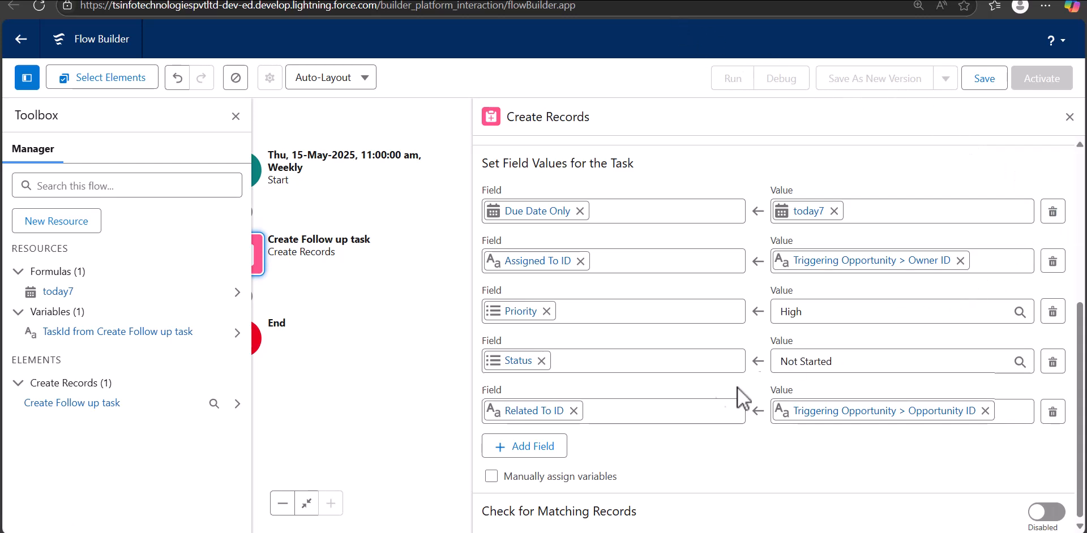
# Step: Add another field assignment row and choose the task's Subject as its field
pyautogui.click(541, 448)
pyautogui.click(551, 461)
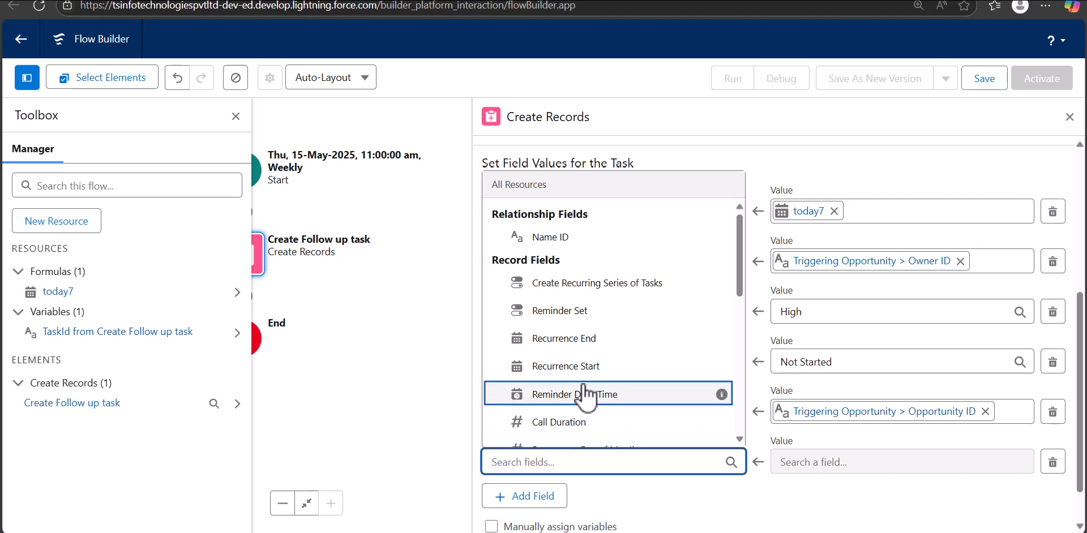
pyautogui.write('sa')
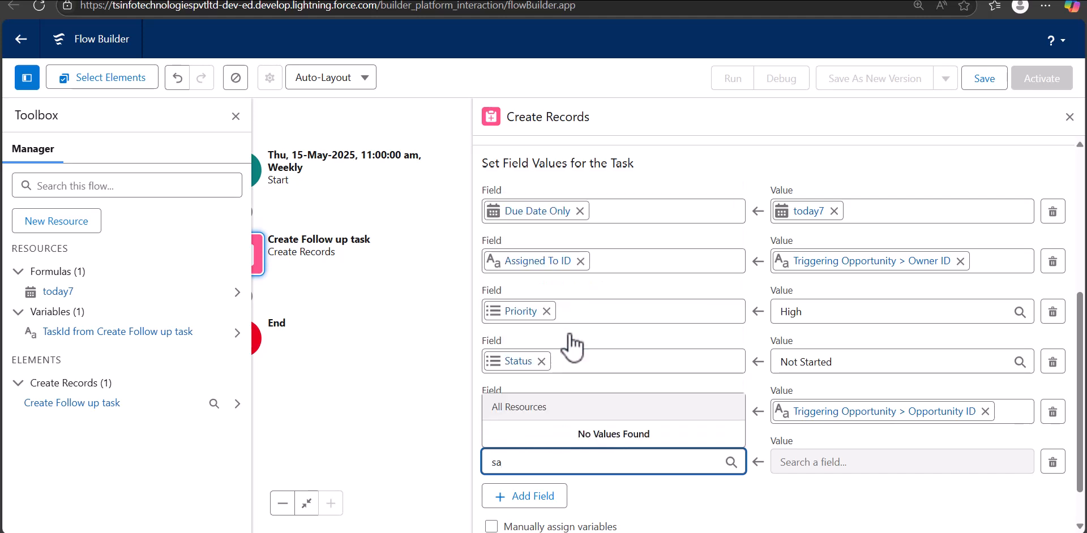
pyautogui.press('BackSpace')
pyautogui.write('ub')
pyautogui.click(568, 430)
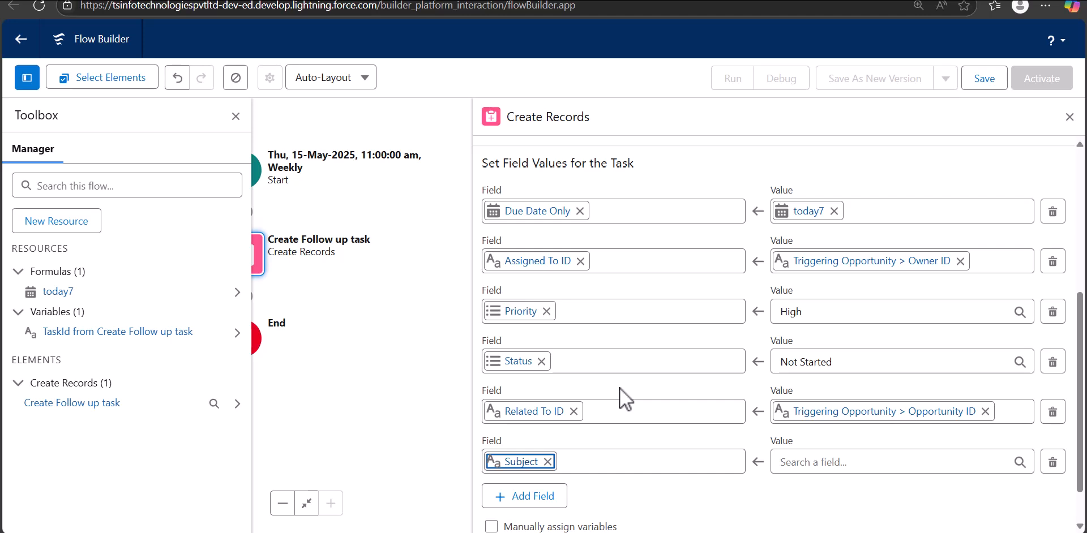
# Step: Start a new formula resource for the Subject value, with the API name subject and data type Text
pyautogui.click(882, 462)
pyautogui.scroll(-7, 883, 283)
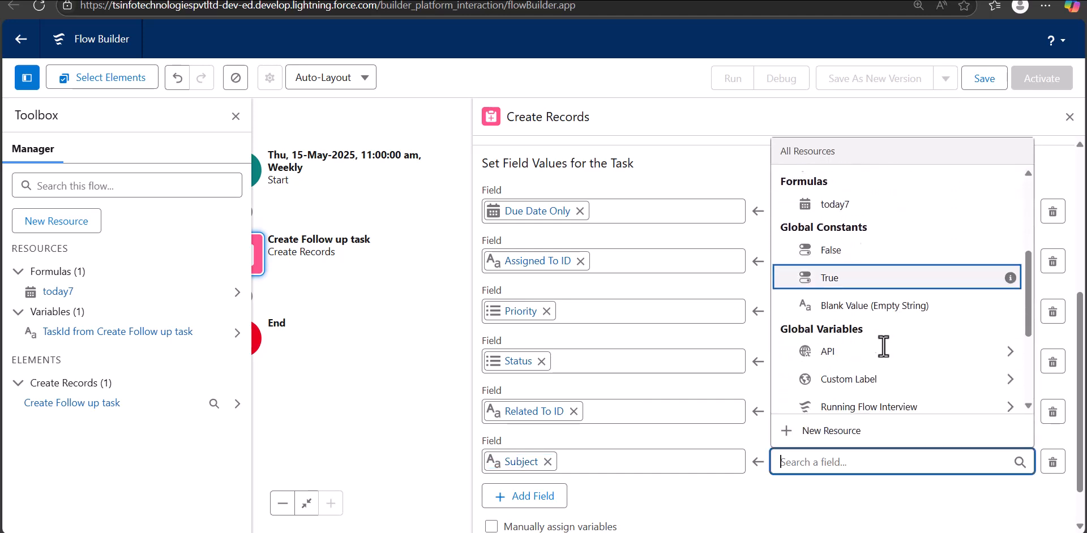
pyautogui.click(846, 431)
pyautogui.click(453, 217)
pyautogui.click(431, 312)
pyautogui.click(411, 215)
pyautogui.write('subjecty')
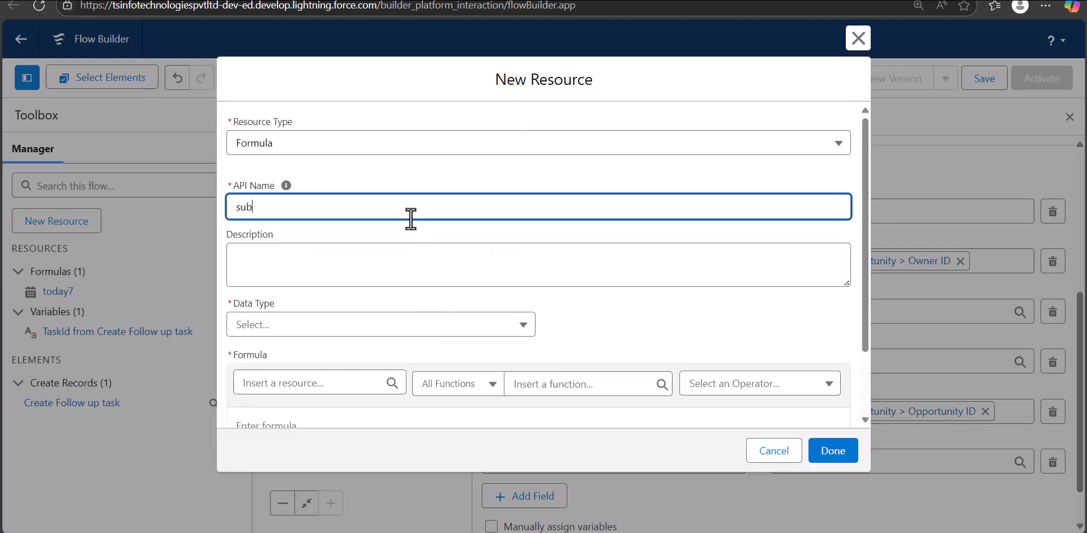
pyautogui.press('BackSpace')
pyautogui.scroll(-1, 396, 286)
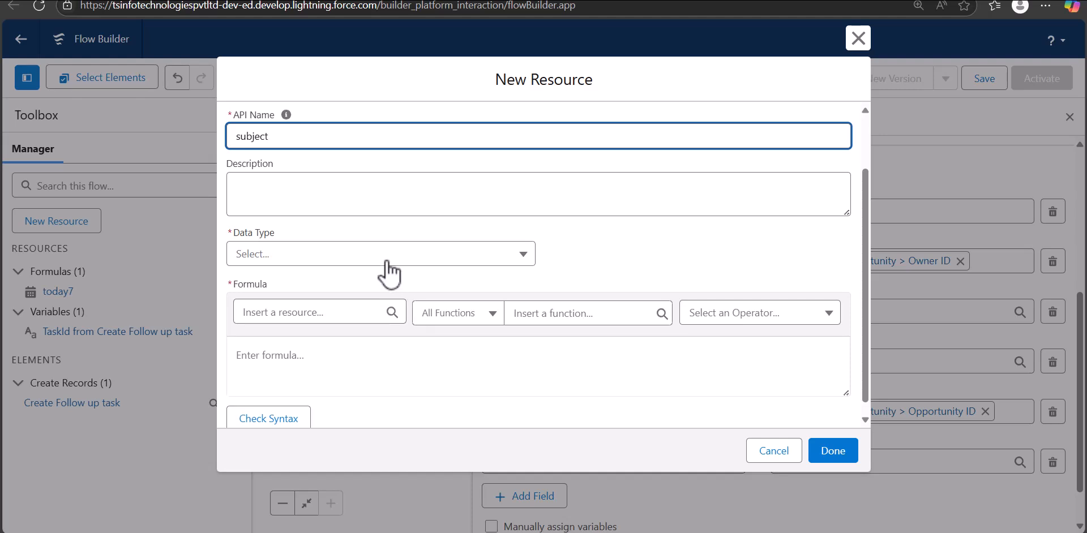
pyautogui.click(386, 260)
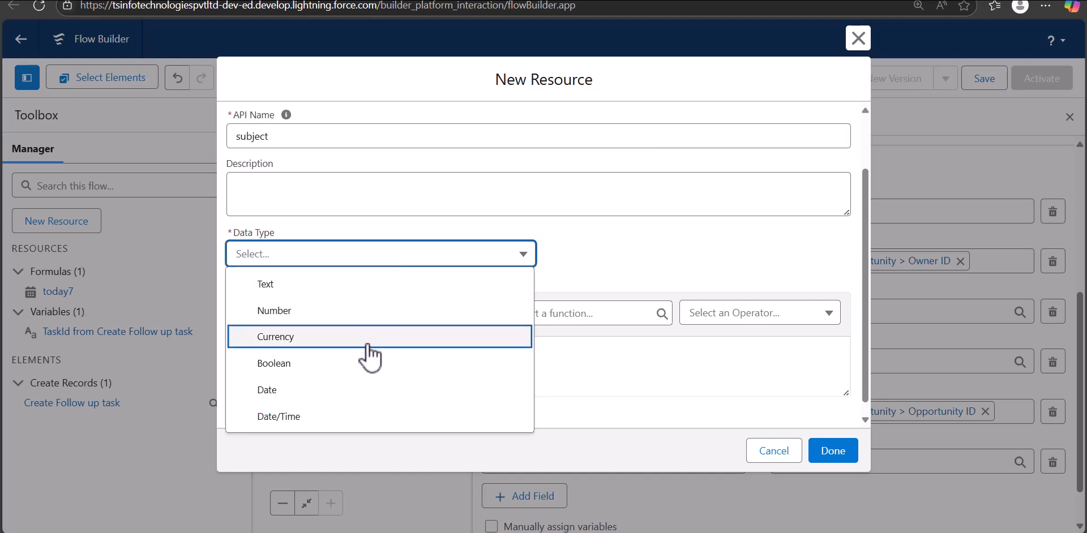
pyautogui.click(353, 286)
pyautogui.scroll(-1, 355, 305)
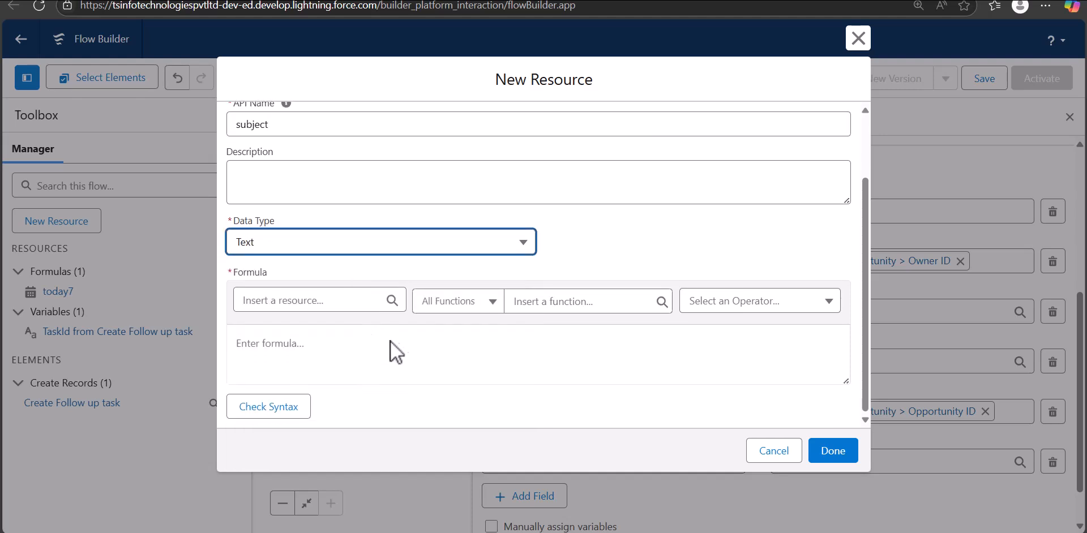
# Step: Enter the formula follow up to" & {!$Record.Name} and finish the subject resource
pyautogui.click(430, 354)
pyautogui.write('follow up to" & {!$Record.Name}')
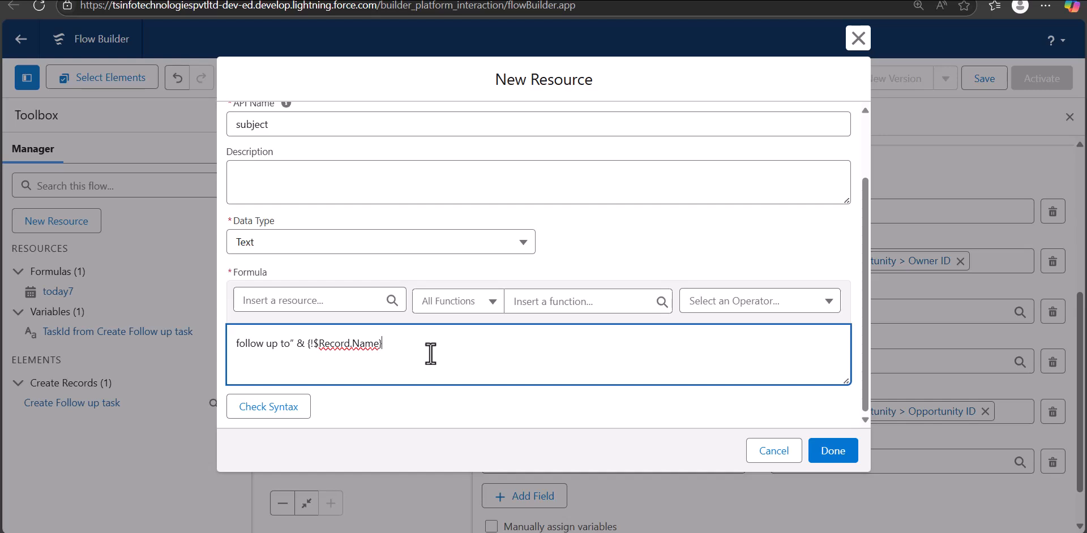
pyautogui.click(851, 448)
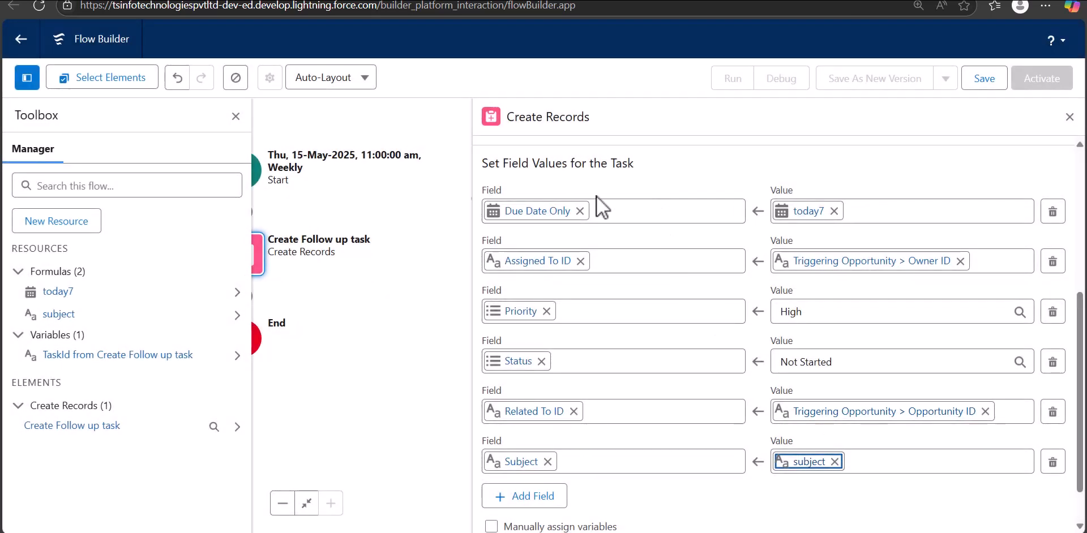
# Step: Close the toolbox and the Create Records element's settings
pyautogui.click(236, 116)
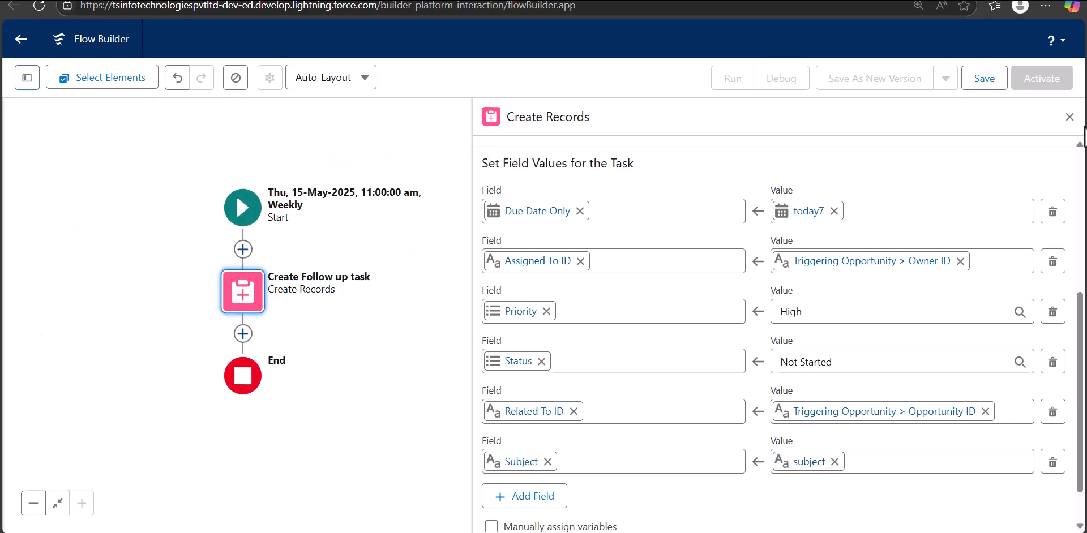
pyautogui.click(1069, 116)
pyautogui.moveTo(768, 253); pyautogui.dragTo(985, 195)
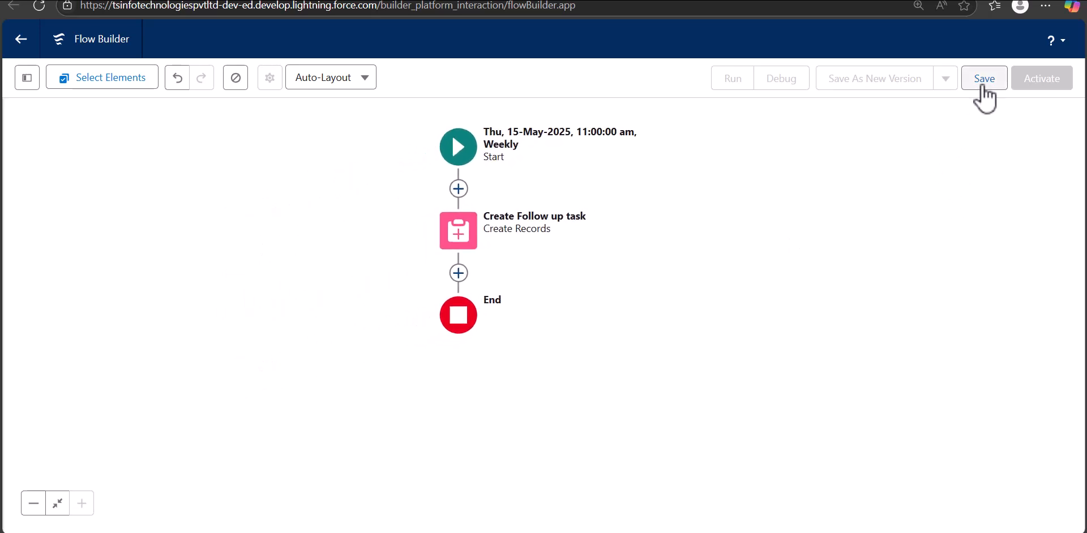
# Step: Save the flow with the label Create Followup task, keeping the suggested API name and an empty description
pyautogui.click(984, 80)
pyautogui.click(359, 221)
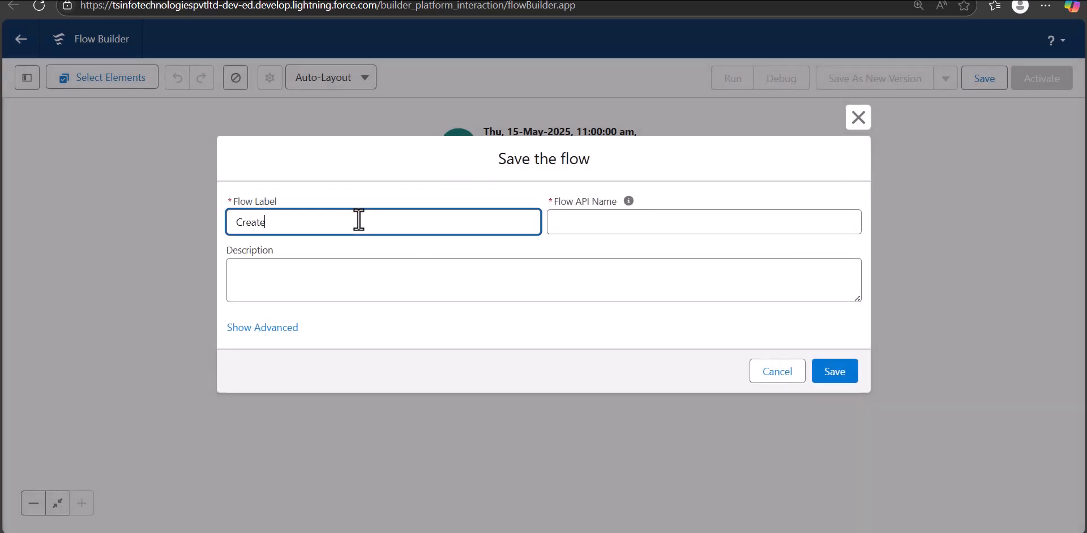
pyautogui.write('Create Followup task')
pyautogui.click(620, 230)
pyautogui.click(632, 291)
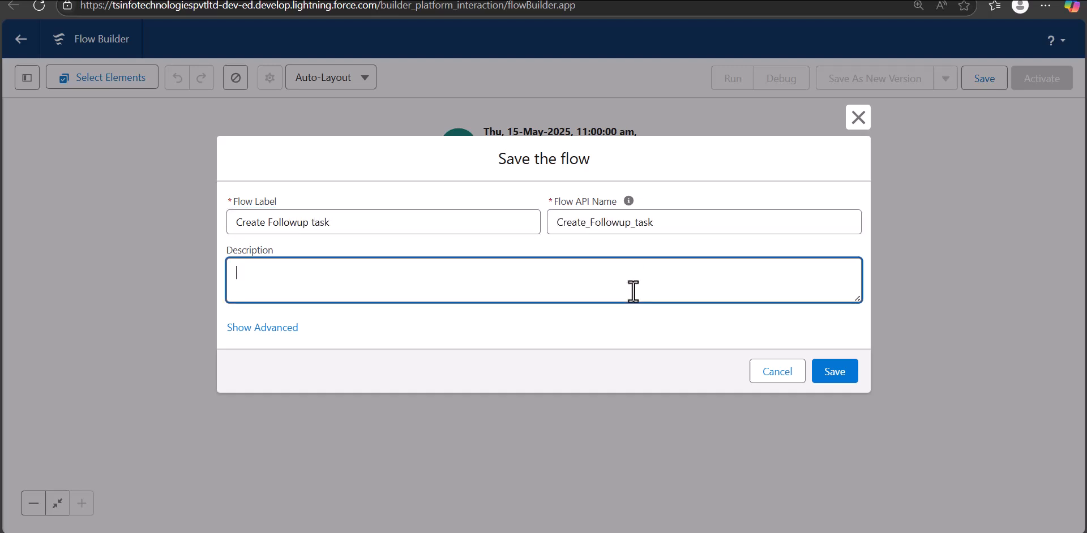
pyautogui.click(847, 371)
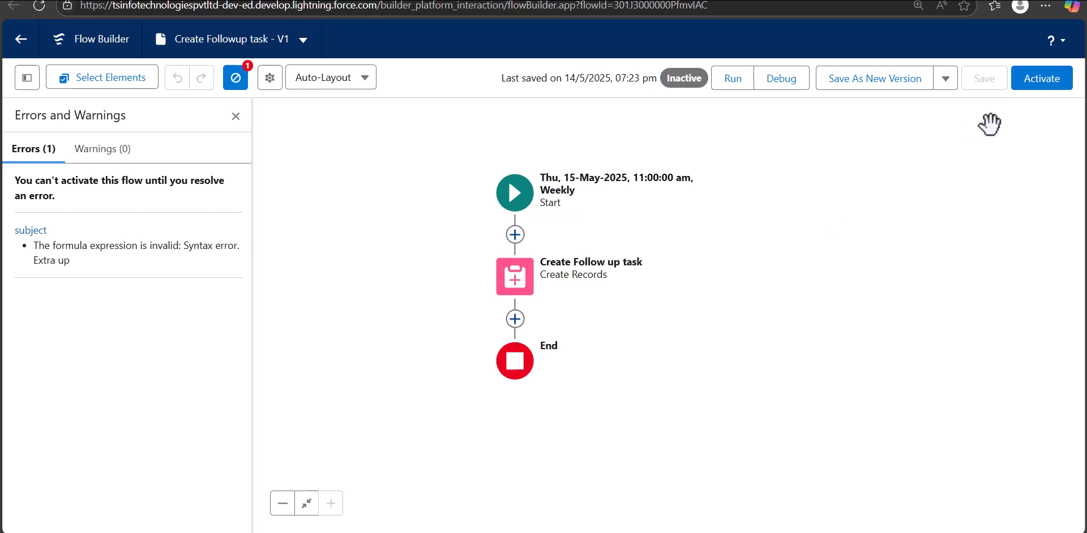
# Step: Debug the flow with start condition requirements skipped, using the opportunity Smith Manufacturing - New Product Launch as the triggering record
pyautogui.click(779, 86)
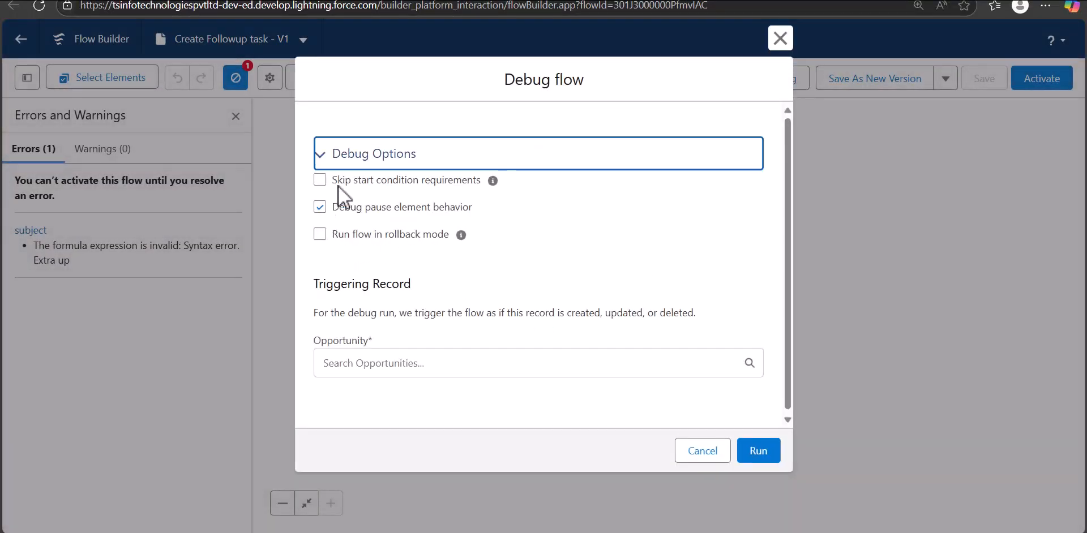
pyautogui.click(324, 182)
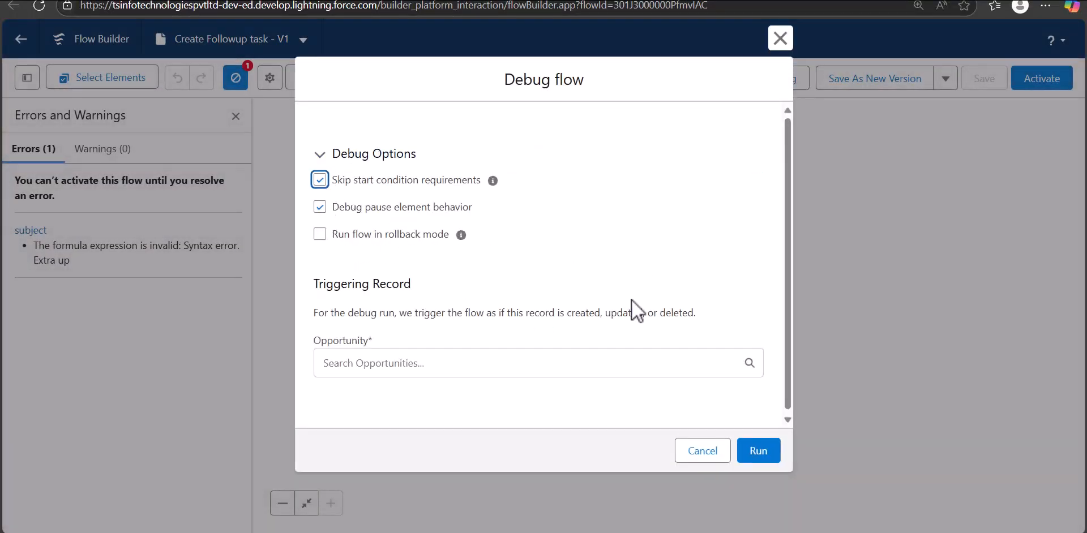
pyautogui.click(571, 358)
pyautogui.scroll(-2, 481, 369)
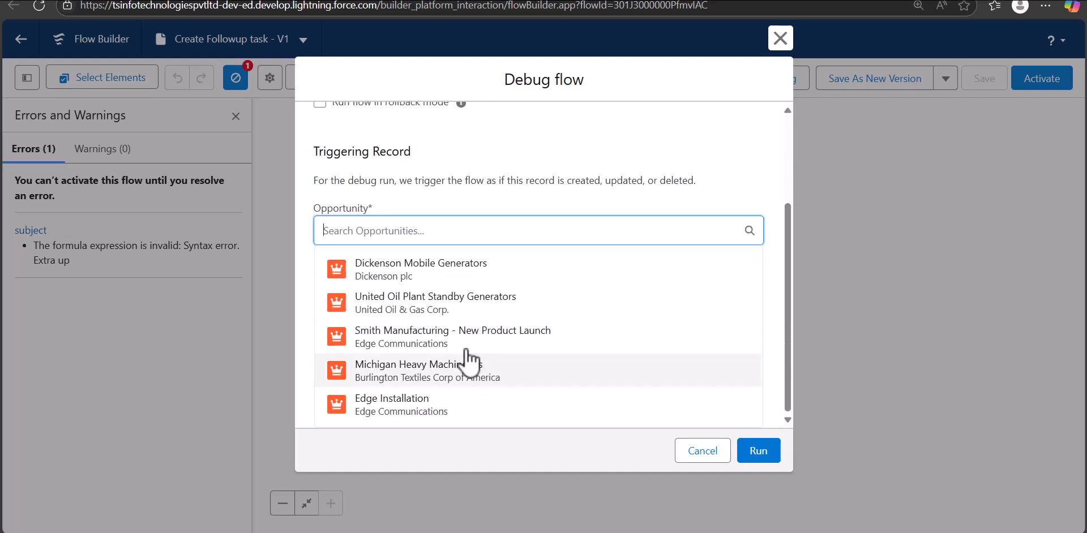
pyautogui.click(445, 334)
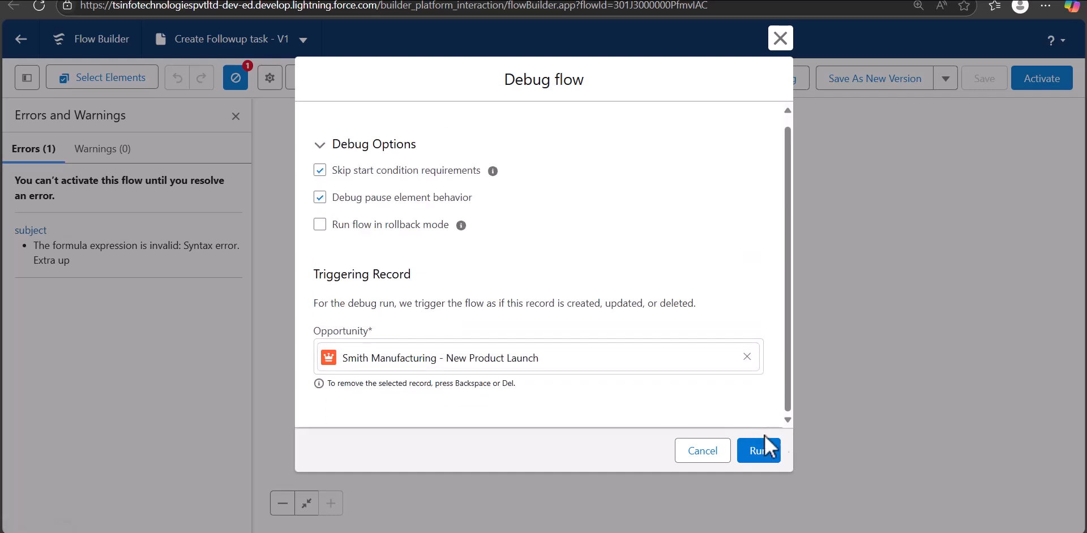
pyautogui.click(769, 451)
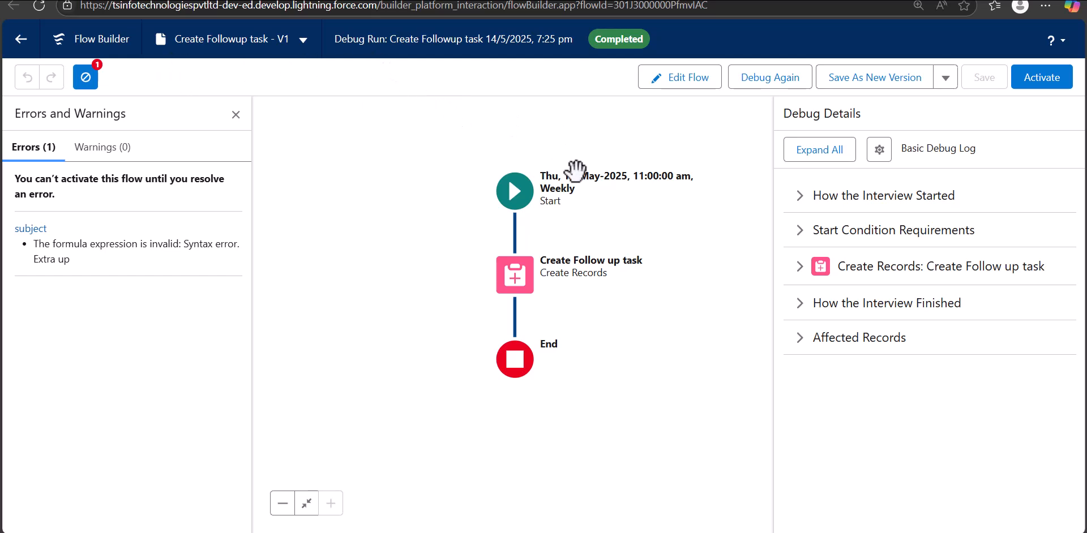
# Step: Examine the debug details of the Create Follow up task element and the flow's list of errors
pyautogui.click(799, 270)
pyautogui.click(802, 274)
pyautogui.click(803, 274)
pyautogui.scroll(-1, 910, 325)
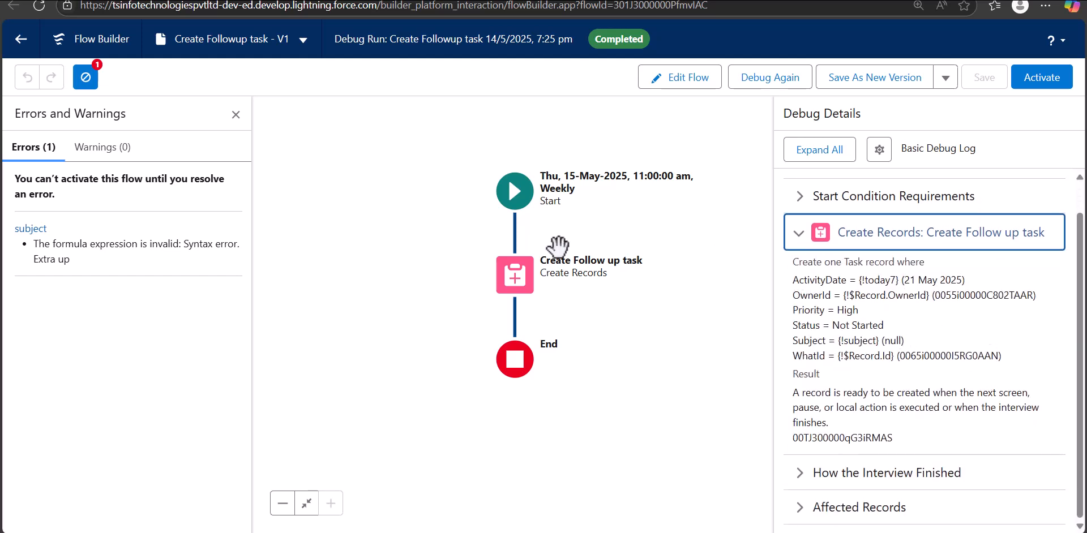
pyautogui.click(120, 49)
pyautogui.click(86, 77)
pyautogui.click(86, 77)
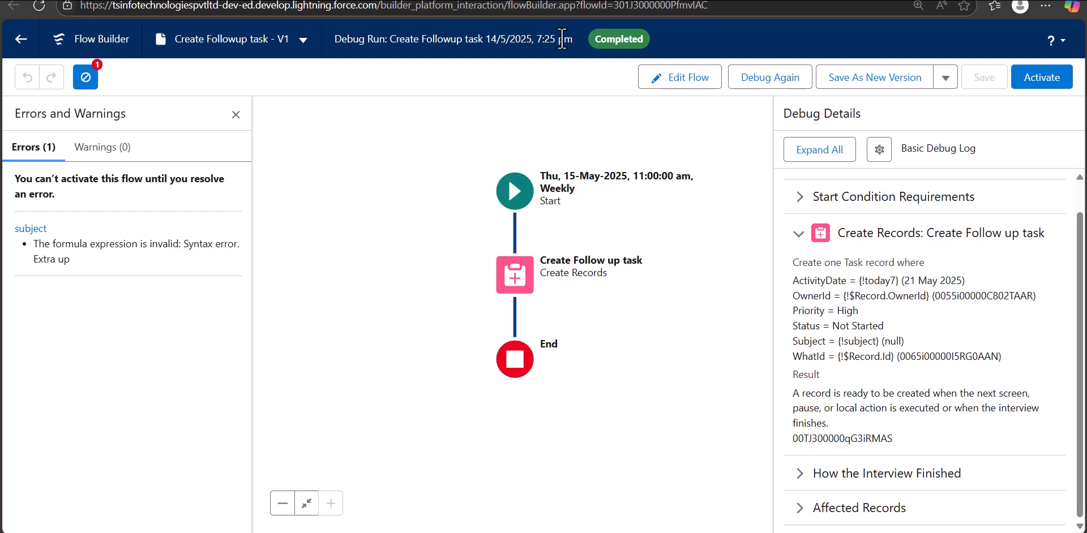
# Step: Replace the subject formula's expression with "follow up task to" & {!$Record.Name}, check its syntax and confirm the edit
pyautogui.click(681, 79)
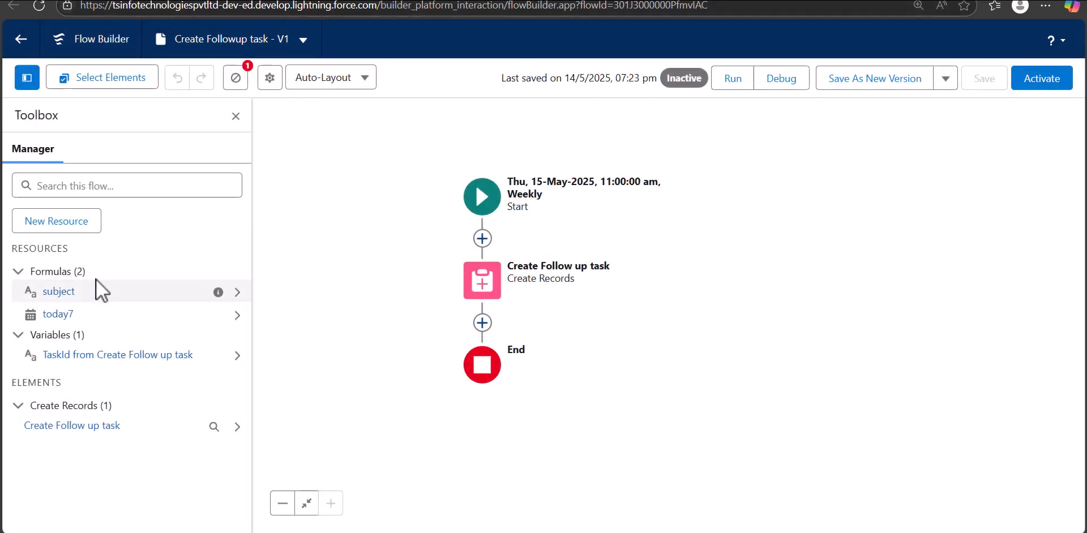
pyautogui.click(61, 291)
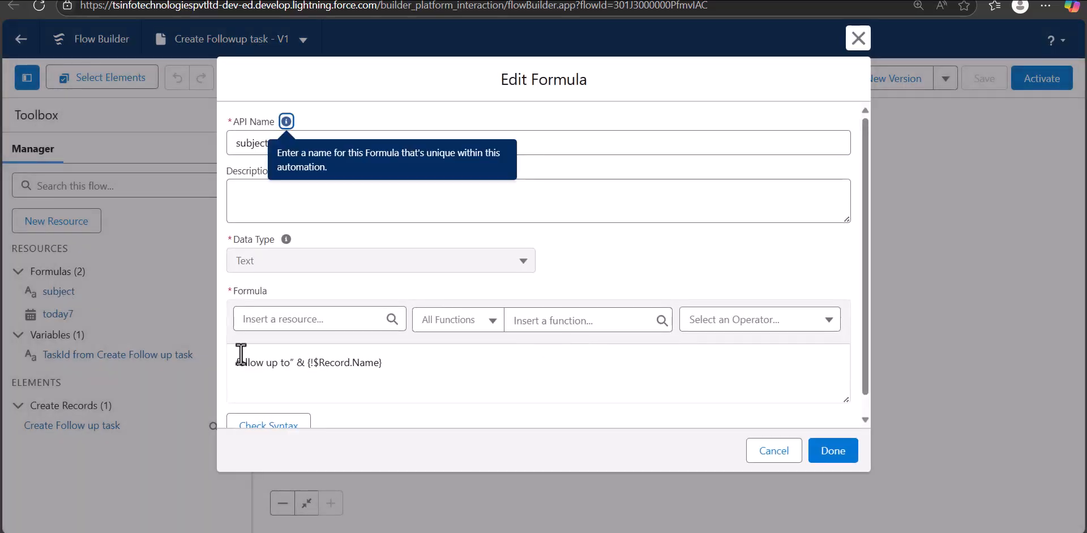
pyautogui.moveTo(390, 369); pyautogui.dragTo(209, 362)
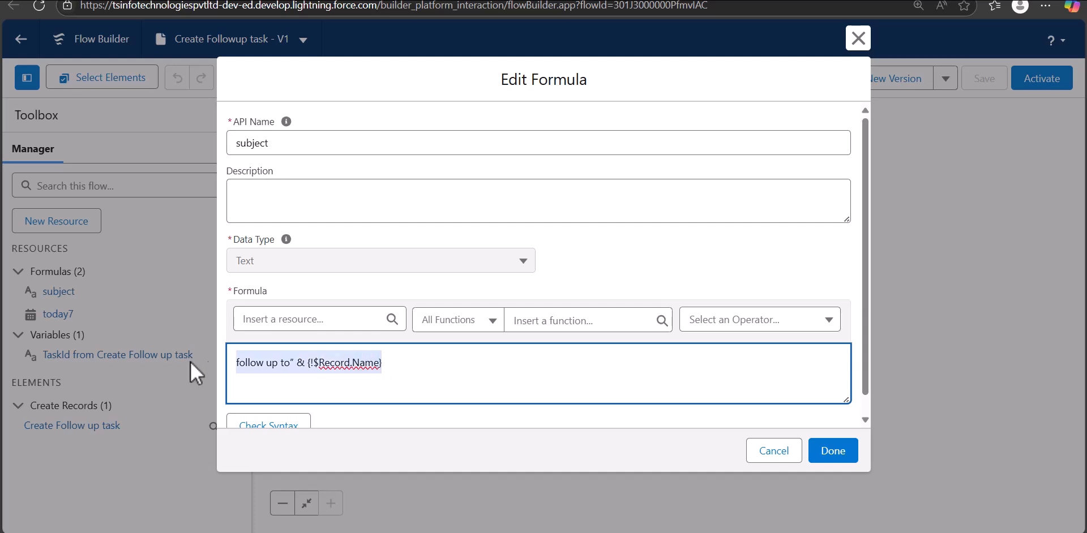
pyautogui.write('"follow up task to" & {!$Record.Name}')
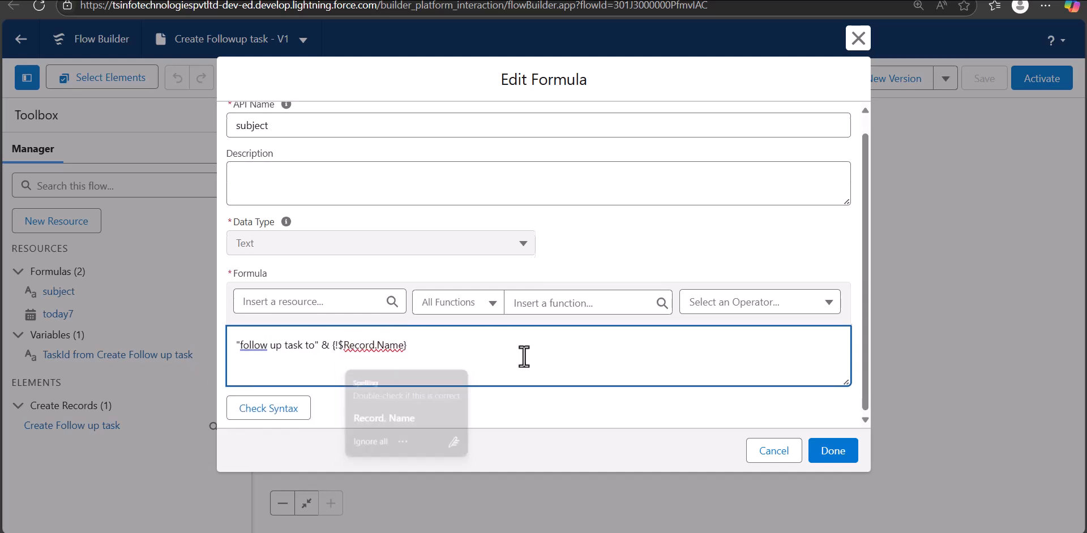
pyautogui.scroll(-1, 235, 363)
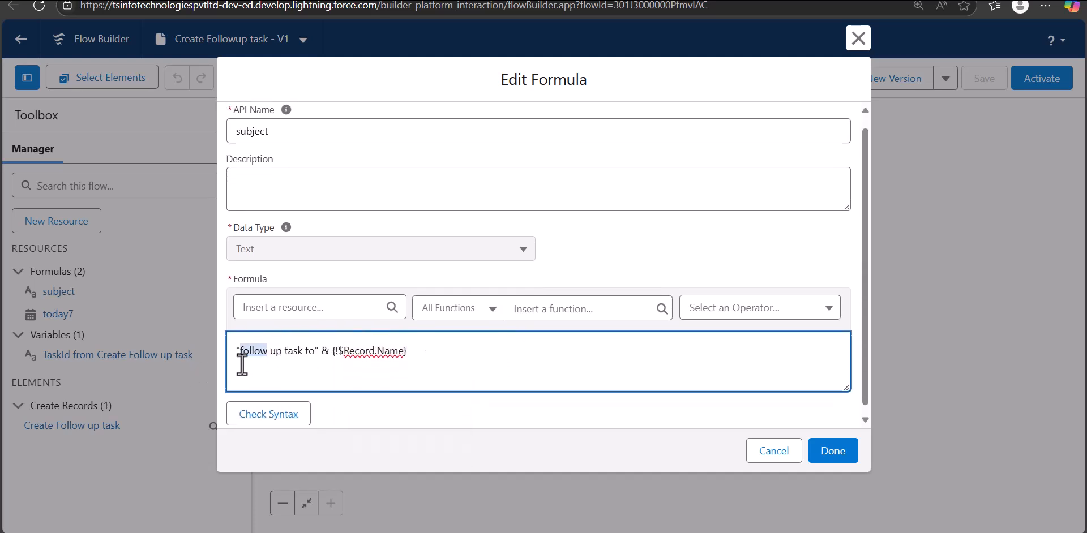
pyautogui.click(275, 416)
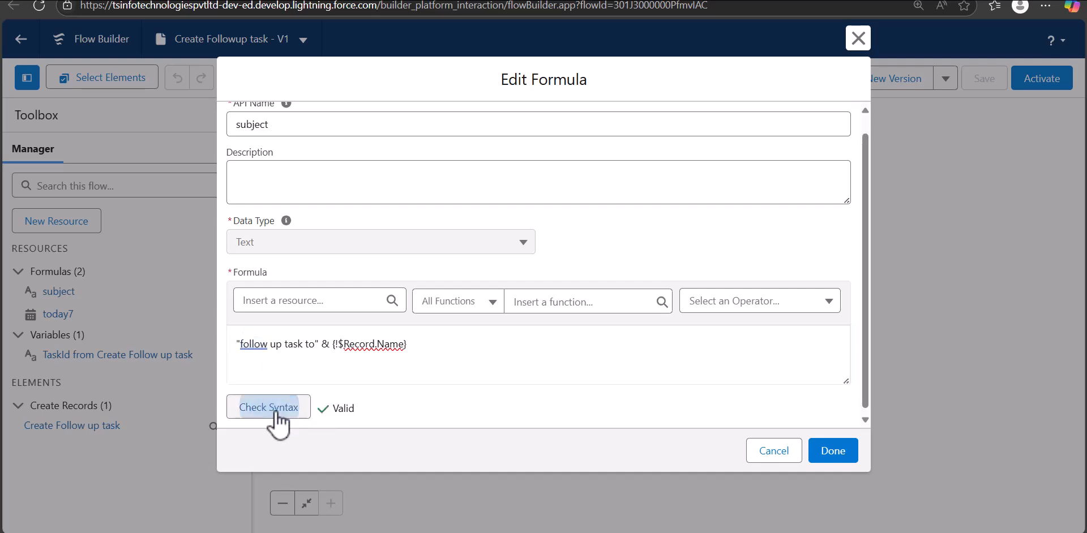
pyautogui.click(832, 451)
# Step: Save the changes and debug the flow on Smith Manufacturing - New Product Launch, skipping the start condition requirements
pyautogui.click(781, 79)
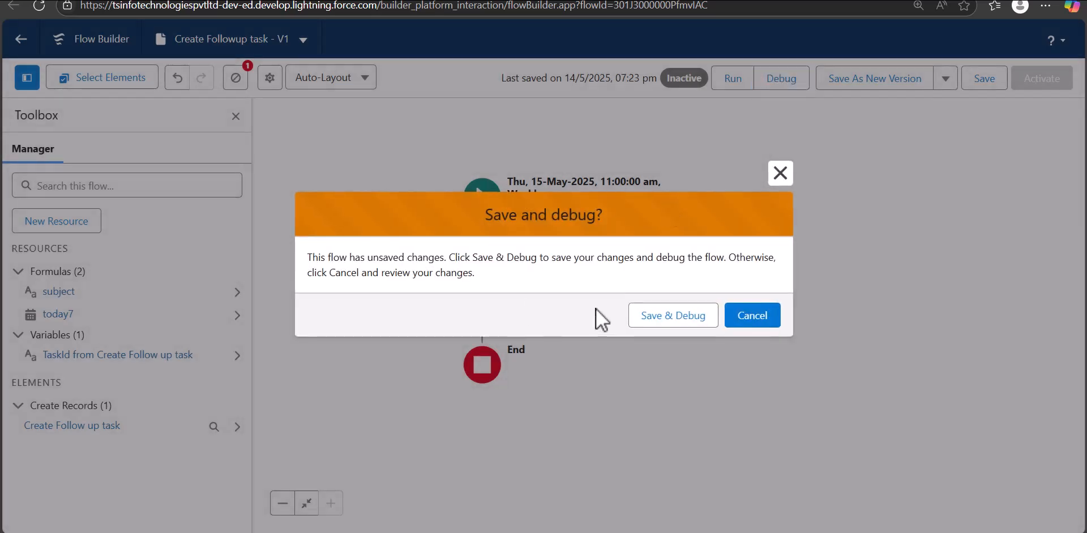
pyautogui.click(697, 317)
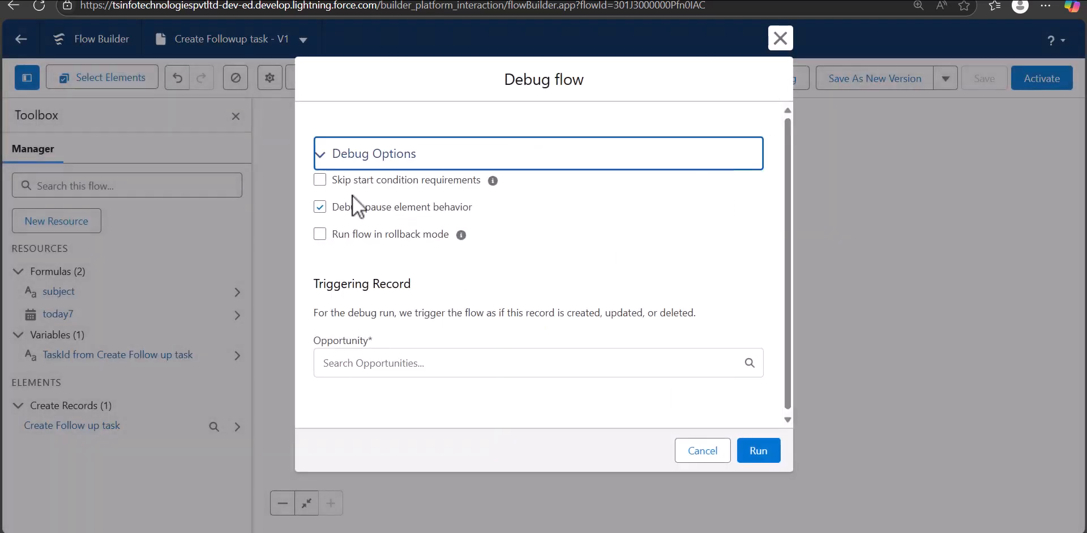
pyautogui.click(321, 181)
pyautogui.click(497, 361)
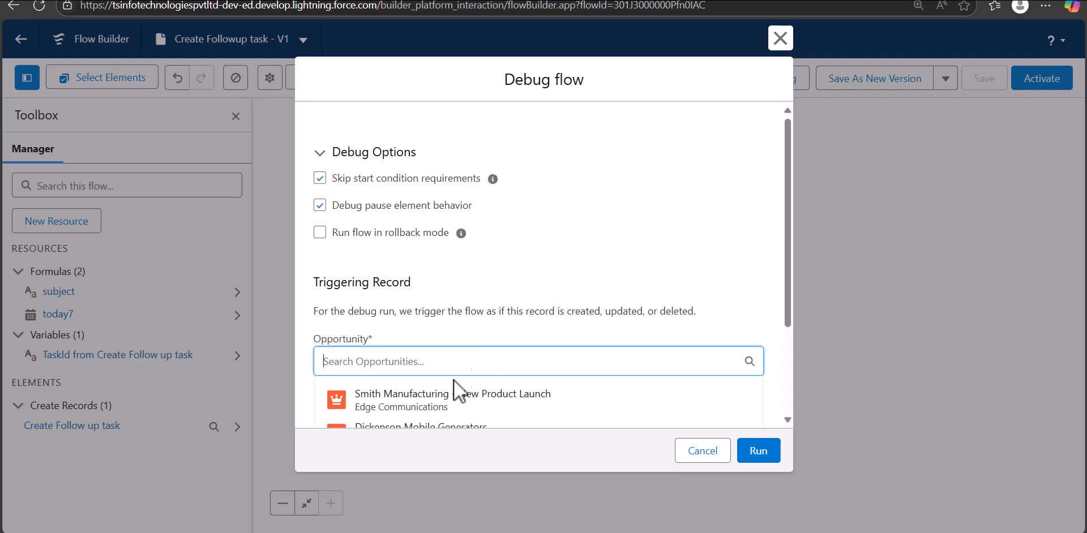
pyautogui.click(439, 395)
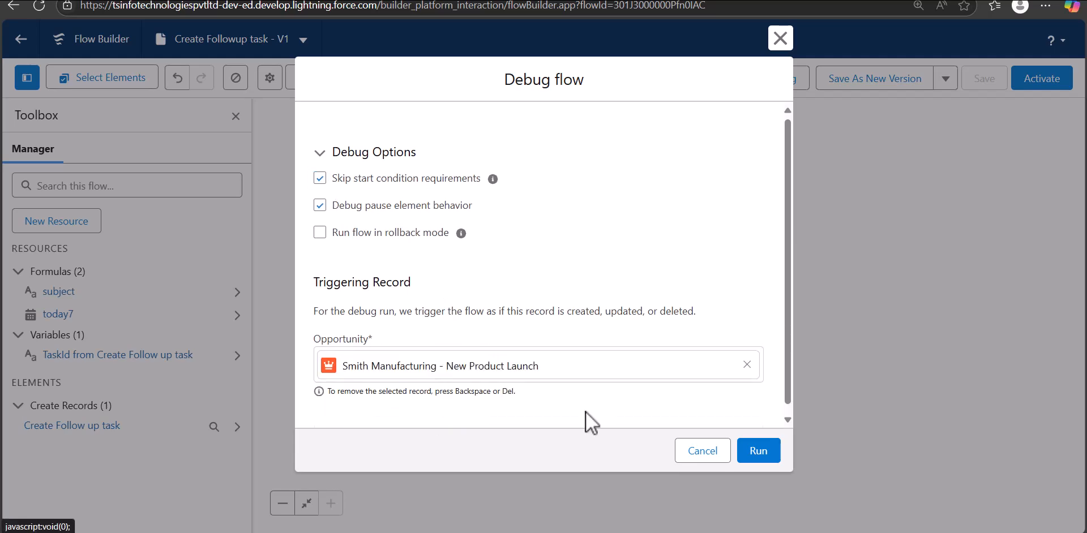
pyautogui.click(757, 460)
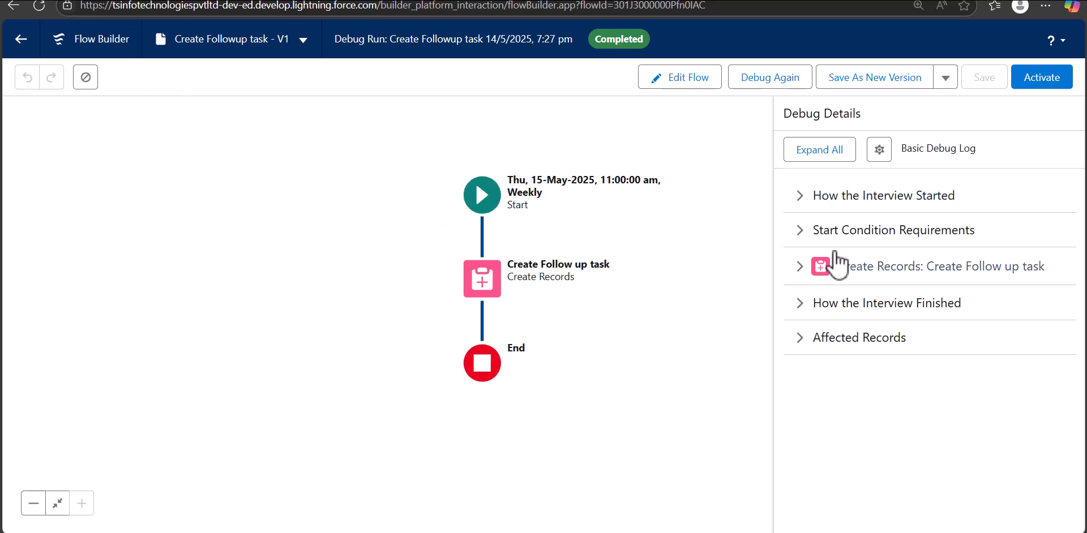
# Step: Review the debug details of the Create Follow up task element, and activate the flow
pyautogui.click(808, 267)
pyautogui.scroll(-1, 883, 332)
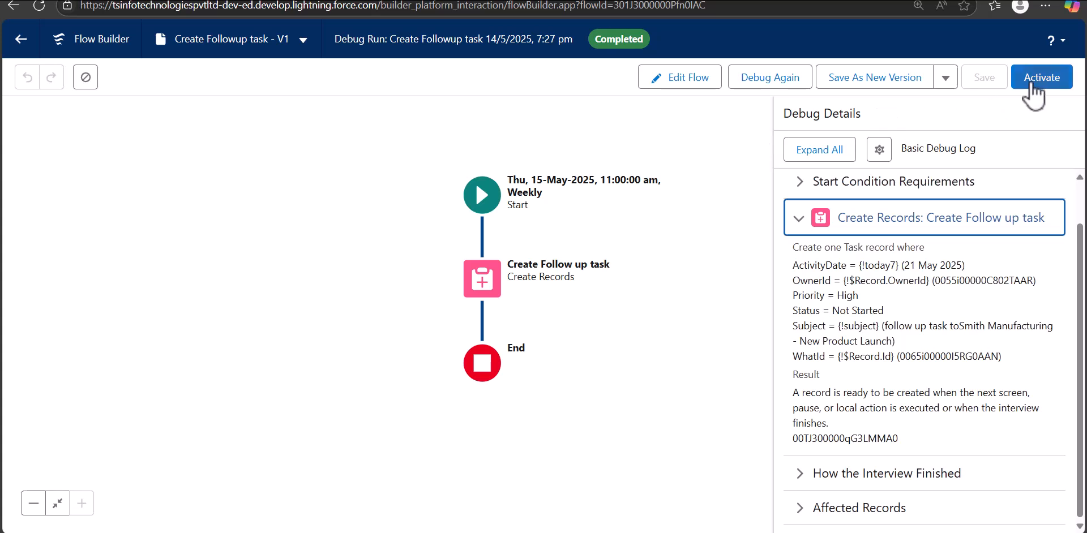
pyautogui.click(1034, 84)
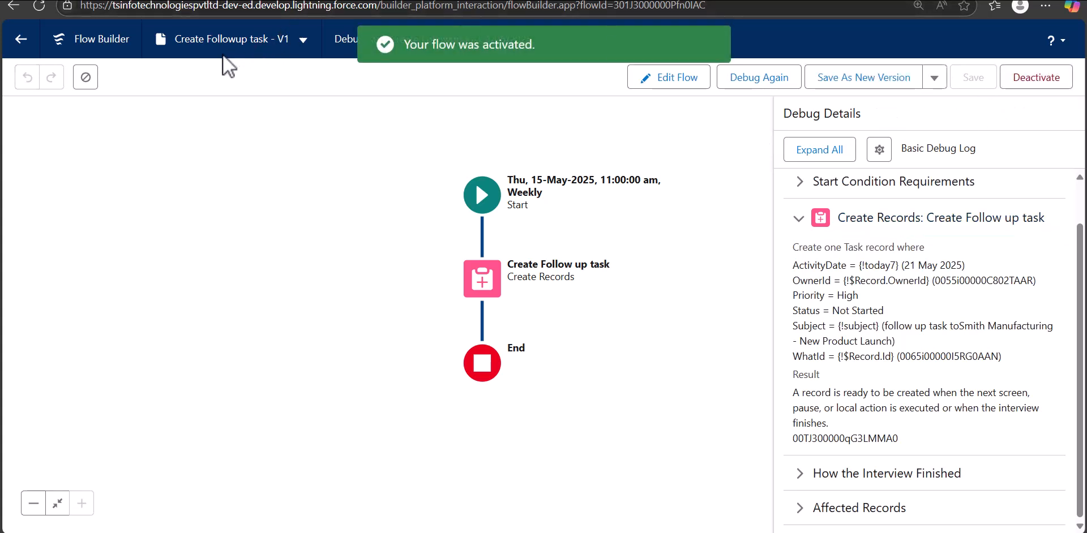
# Step: Leave the flow builder, find Scheduled Jobs in Setup by searching for schedul, and locate the Create Followup task flow's job
pyautogui.click(27, 39)
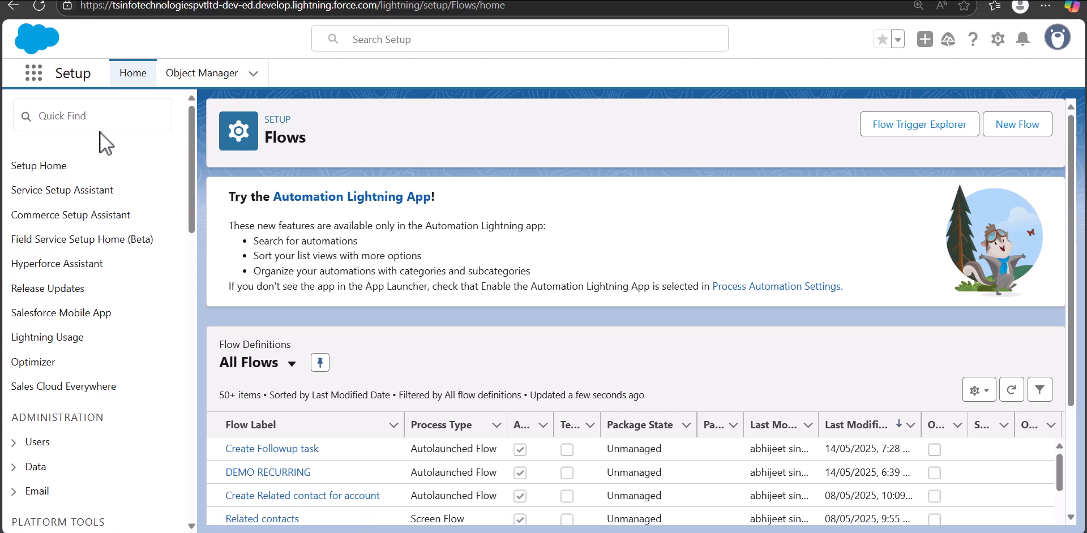
pyautogui.click(83, 118)
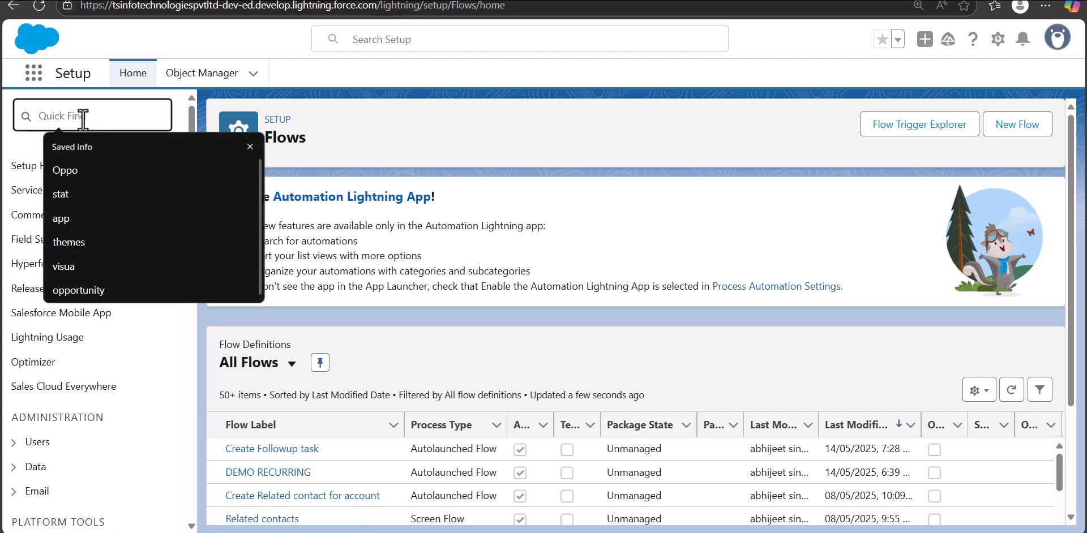
pyautogui.write('s')
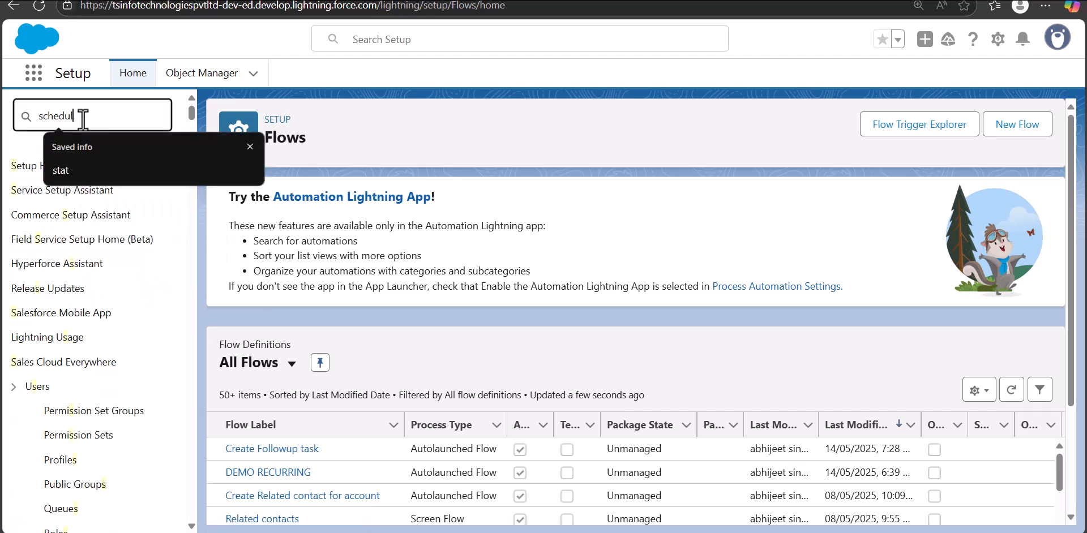
pyautogui.write('chedul')
pyautogui.click(91, 459)
pyautogui.moveTo(253, 426); pyautogui.dragTo(367, 431)
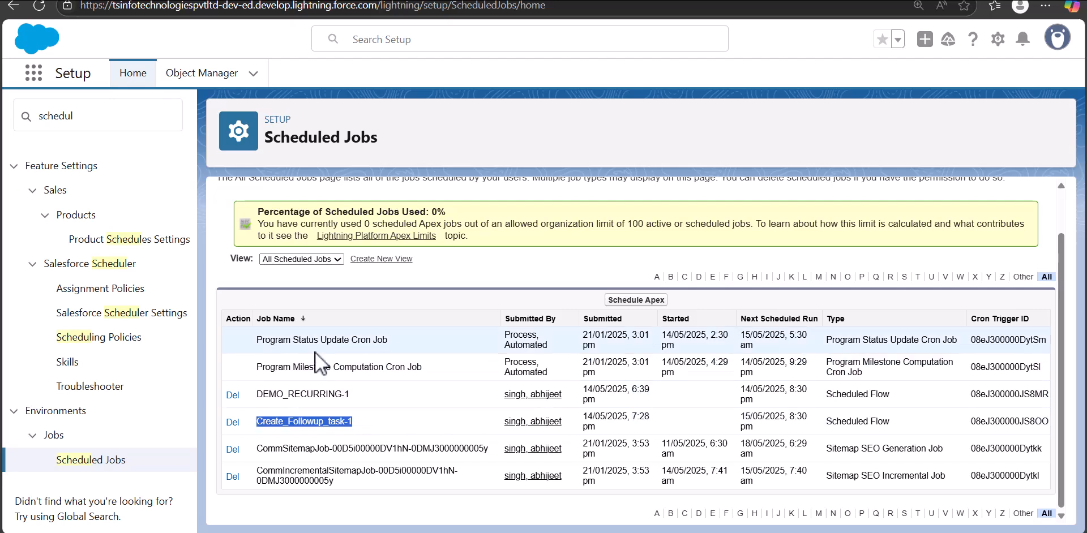